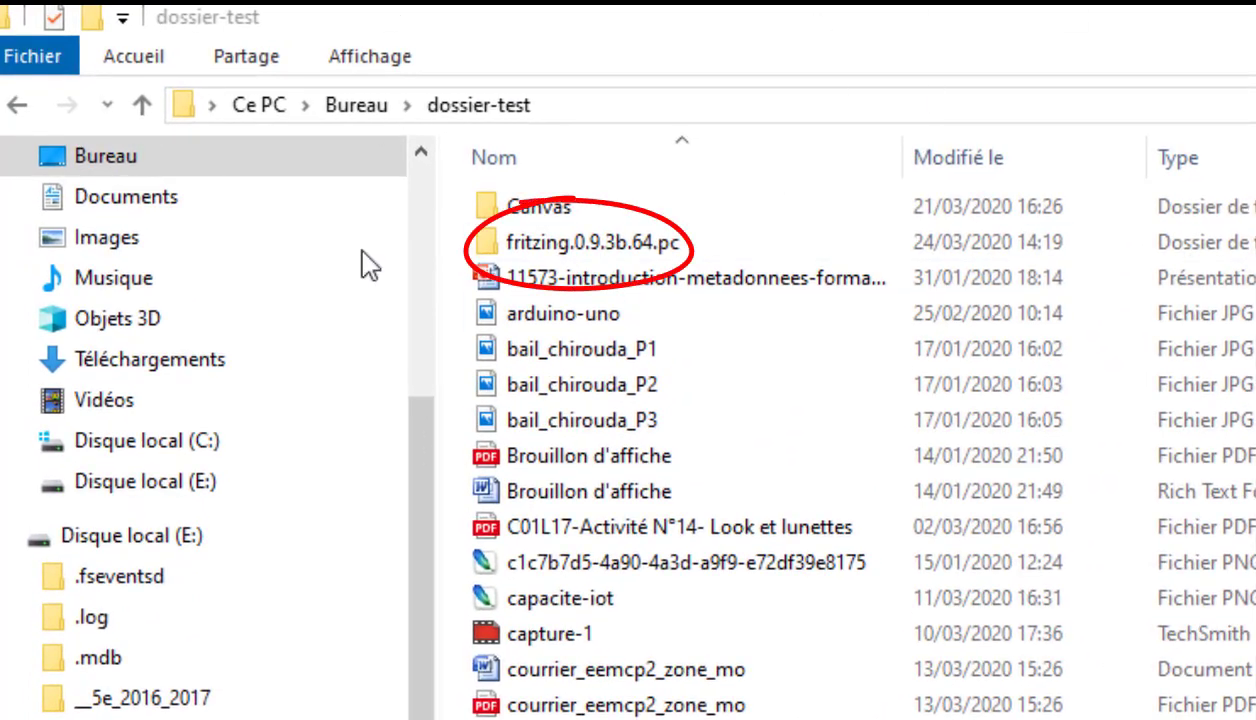
Step: Launch Fritzing from the fritzing.0.9.3b.64.pc folder inside dossier-test
{"action": "double_click", "coordinate": [537, 243]}
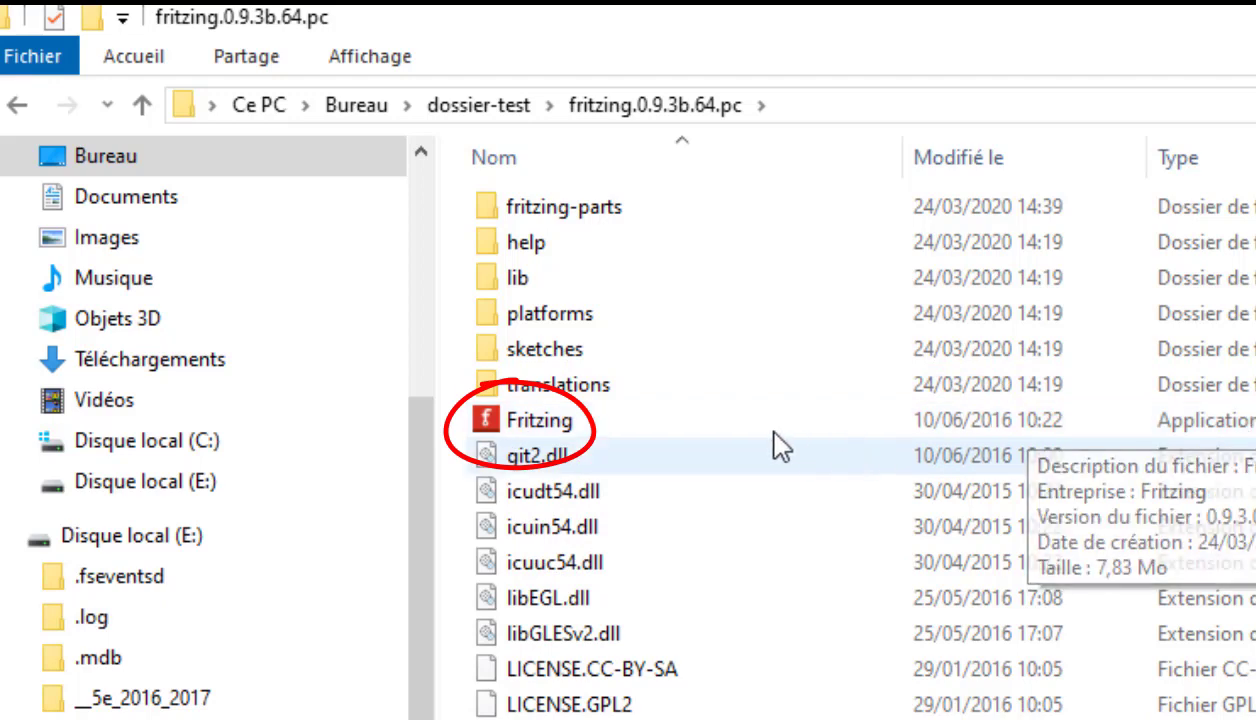
{"action": "left_click", "coordinate": [596, 425]}
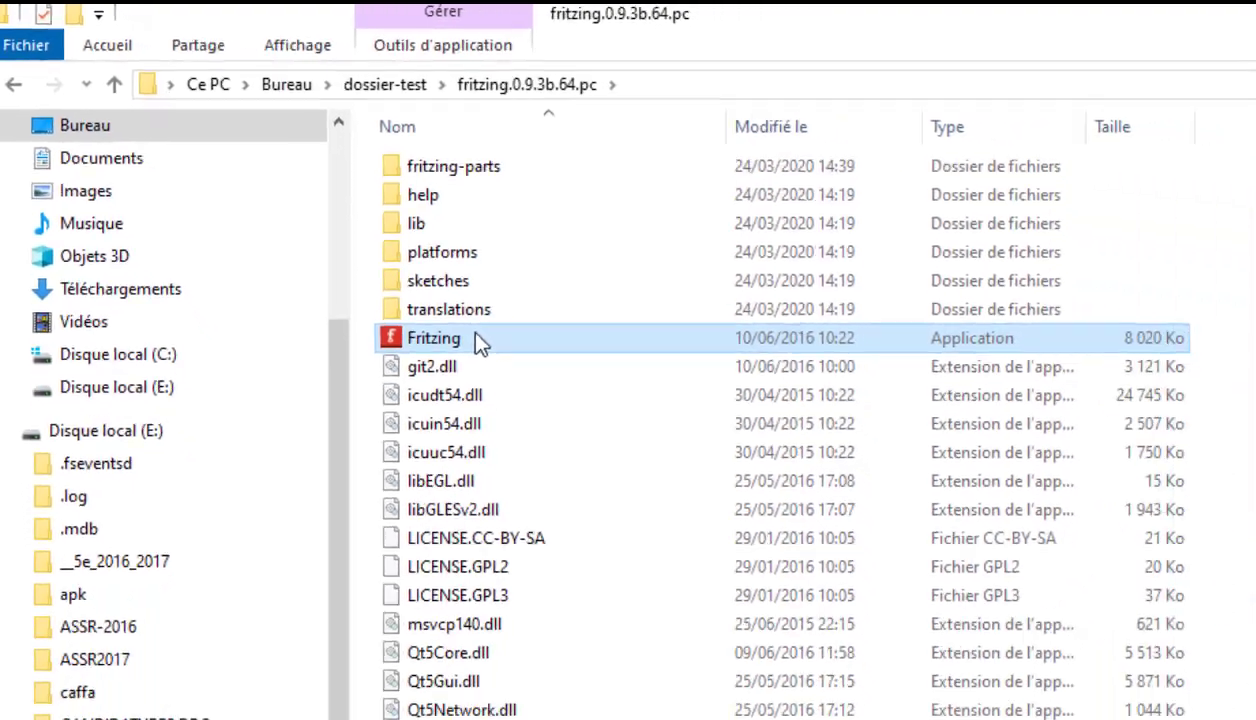
{"action": "double_click", "coordinate": [596, 425]}
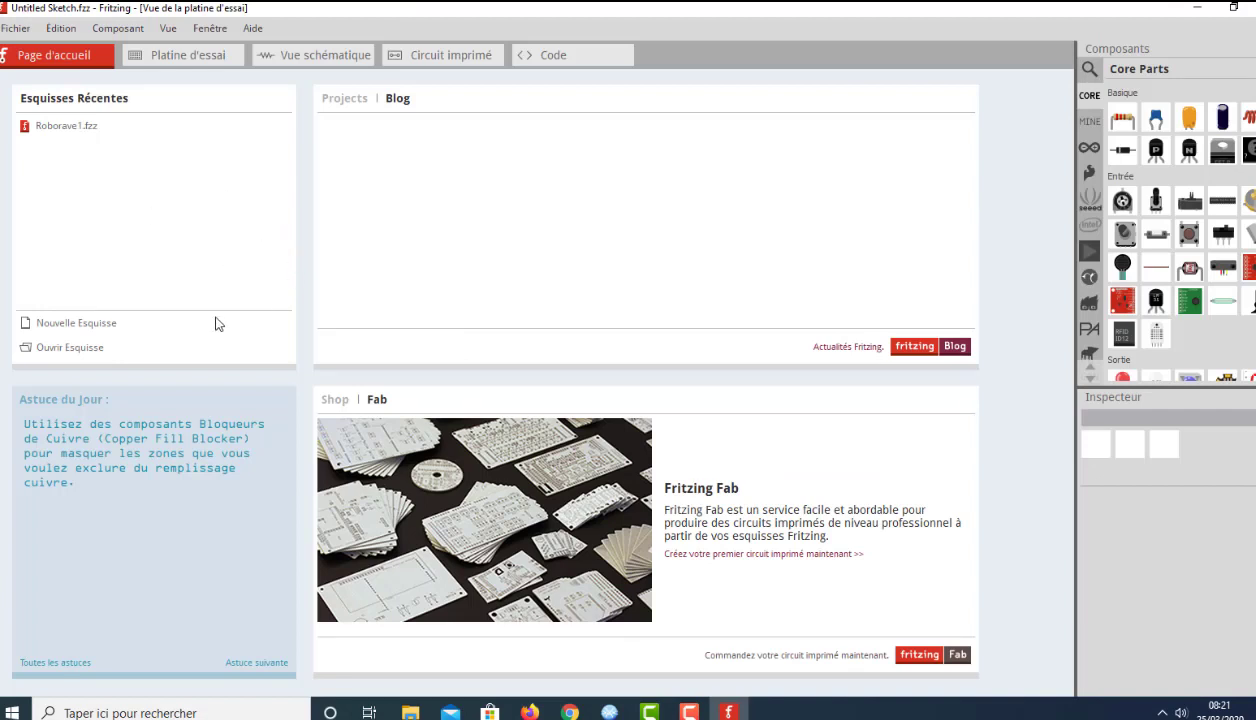
Step: In the breadboard view, delete the default breadboard and place a 3-pin SPDT slide switch on the empty canvas
{"action": "left_click", "coordinate": [182, 58]}
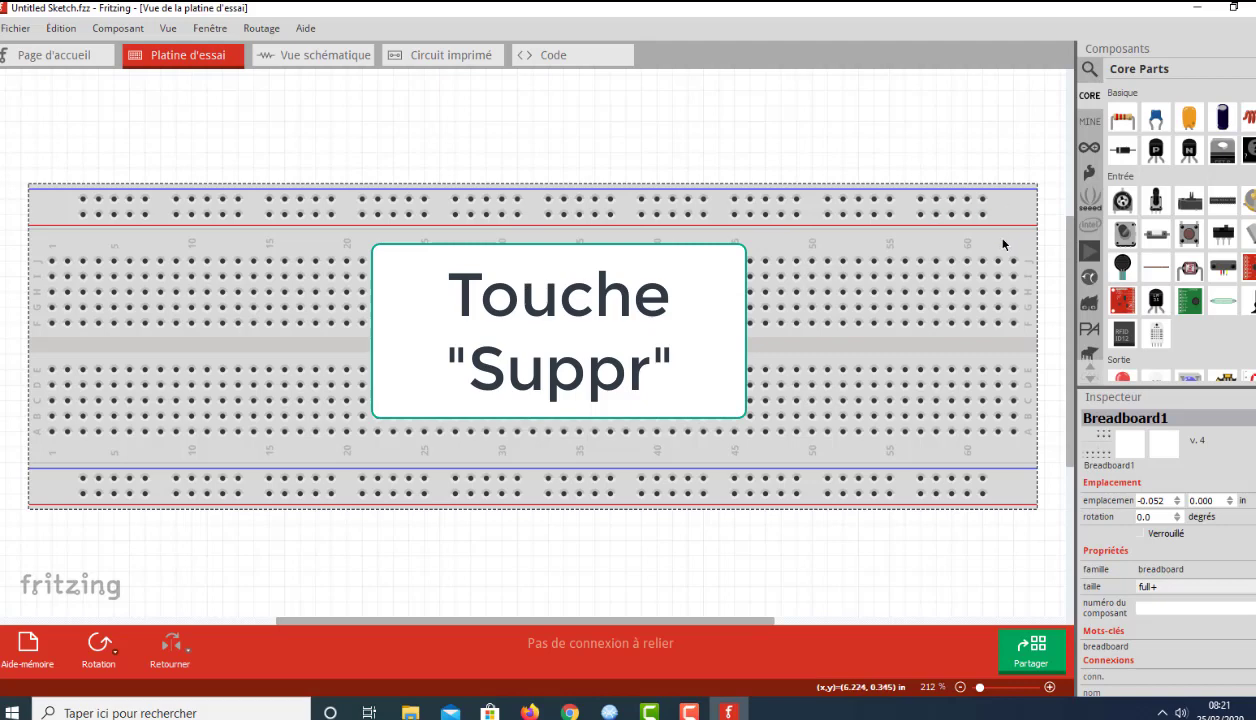
{"action": "key", "text": "Delete"}
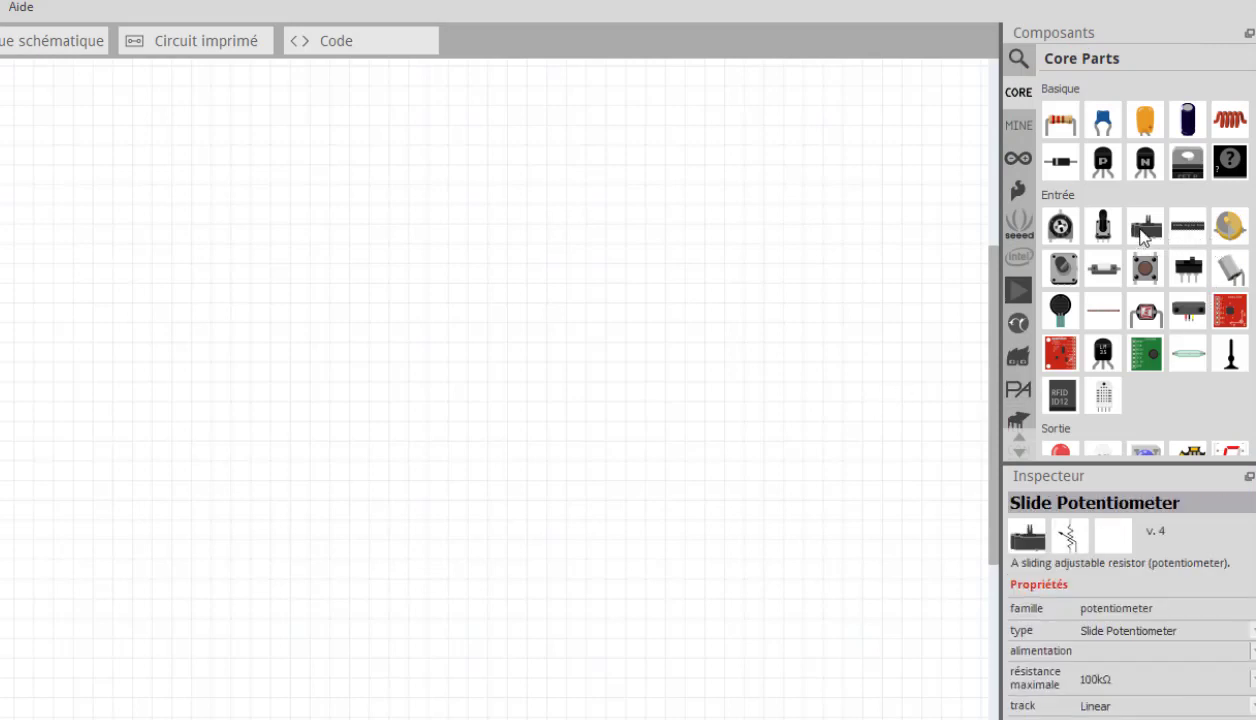
{"action": "left_click_drag", "start_coordinate": [1143, 232], "coordinate": [333, 465]}
Step: Place an Arduino Uno board from the Arduino parts on the canvas, to the right of and above the slide switch
{"action": "left_click", "coordinate": [1018, 160]}
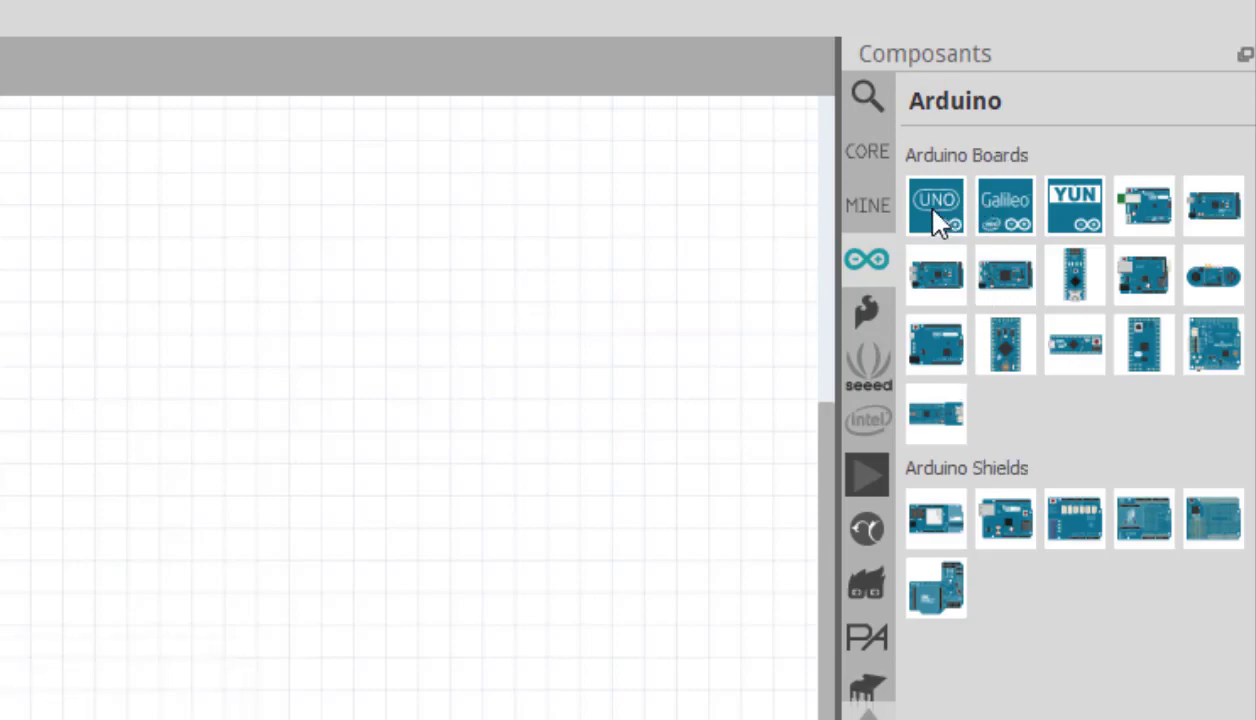
{"action": "left_click_drag", "start_coordinate": [937, 220], "coordinate": [285, 301]}
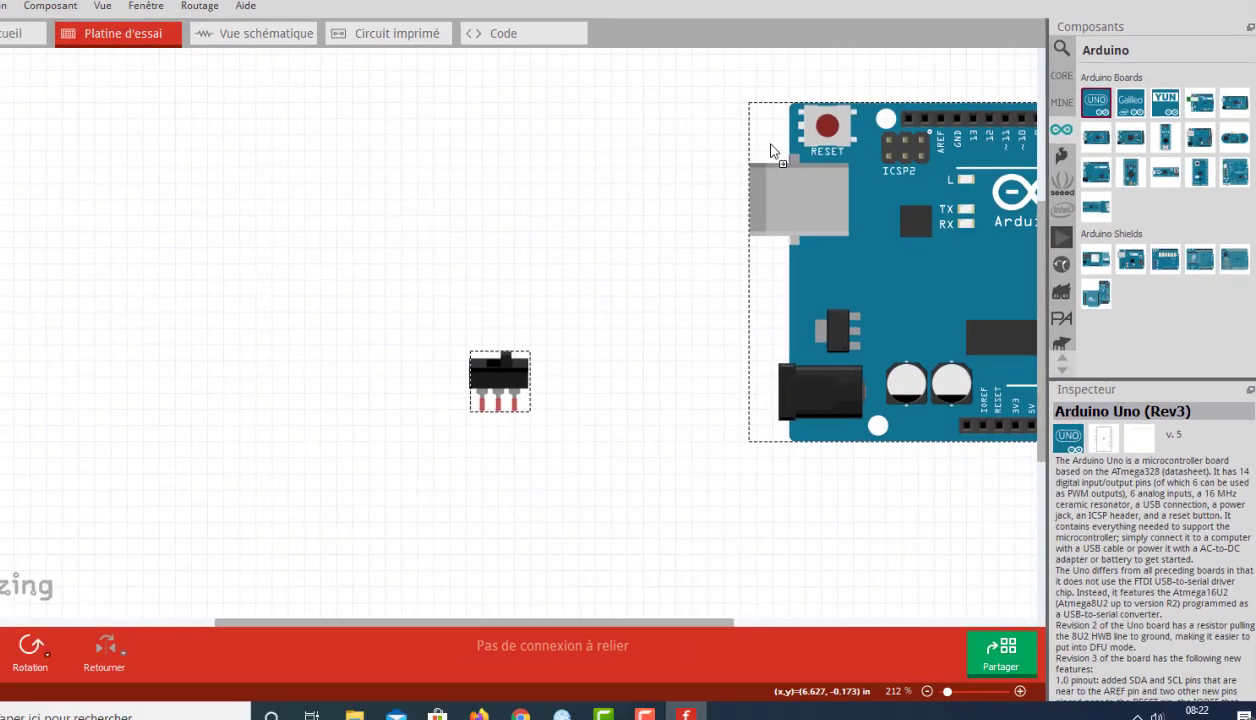
{"action": "left_click_drag", "start_coordinate": [770, 146], "coordinate": [576, 127]}
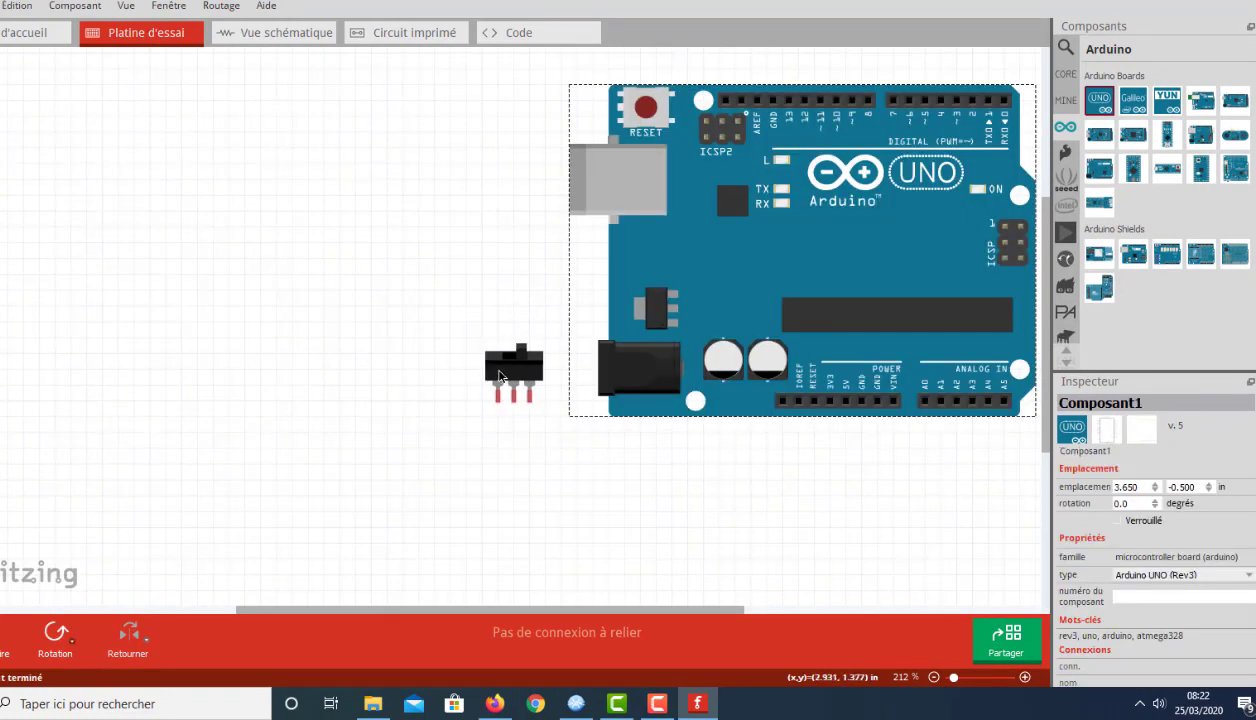
Step: Rearrange the parts so the Arduino Uno sits at about 2.15, -0.6 in with the slide switch below it
{"action": "left_click_drag", "start_coordinate": [500, 376], "coordinate": [454, 457]}
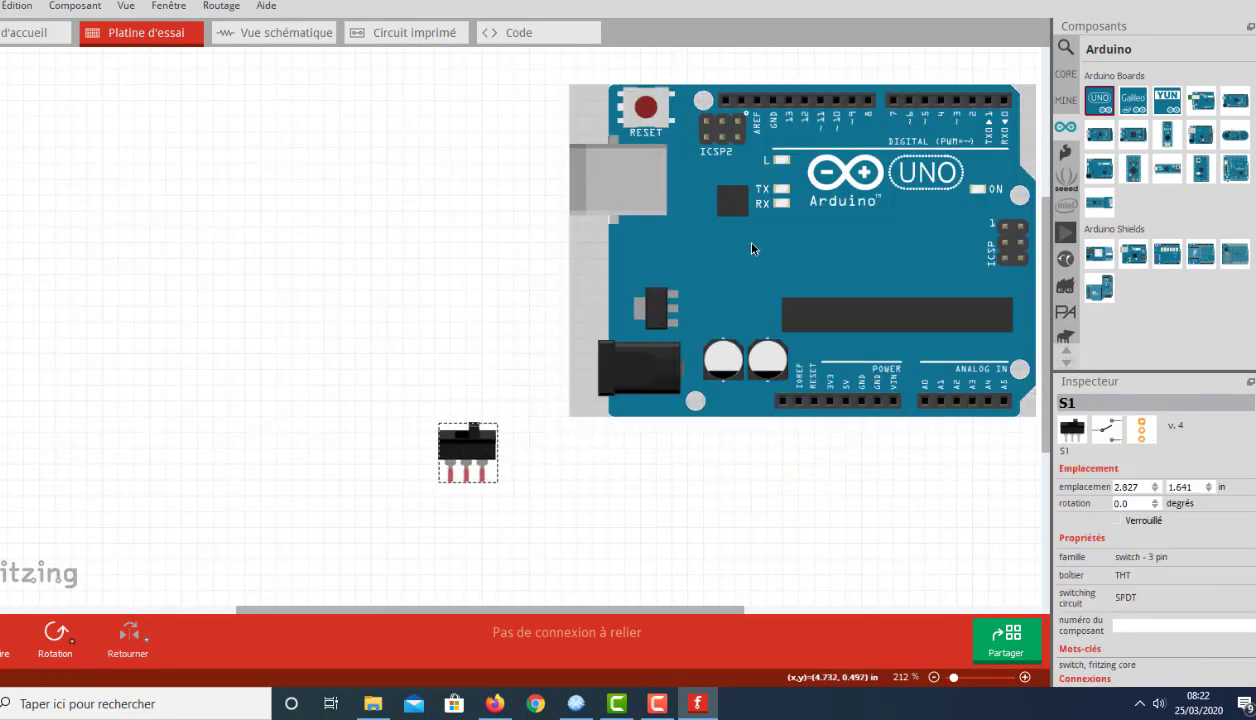
{"action": "scroll", "coordinate": [693, 246], "scroll_direction": "down", "scroll_amount": 5, "text": "ctrl"}
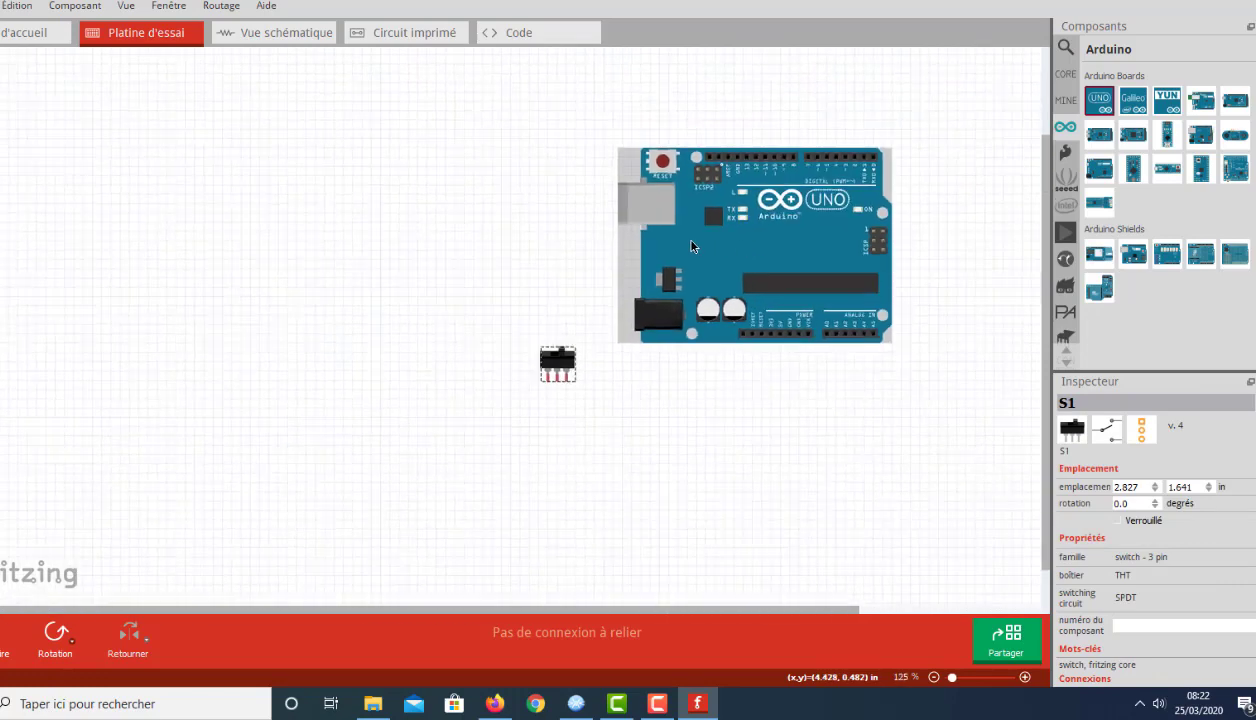
{"action": "scroll", "coordinate": [693, 246], "scroll_direction": "up", "scroll_amount": 3, "text": "ctrl"}
{"action": "scroll", "coordinate": [693, 246], "scroll_direction": "down", "scroll_amount": 3, "text": "ctrl"}
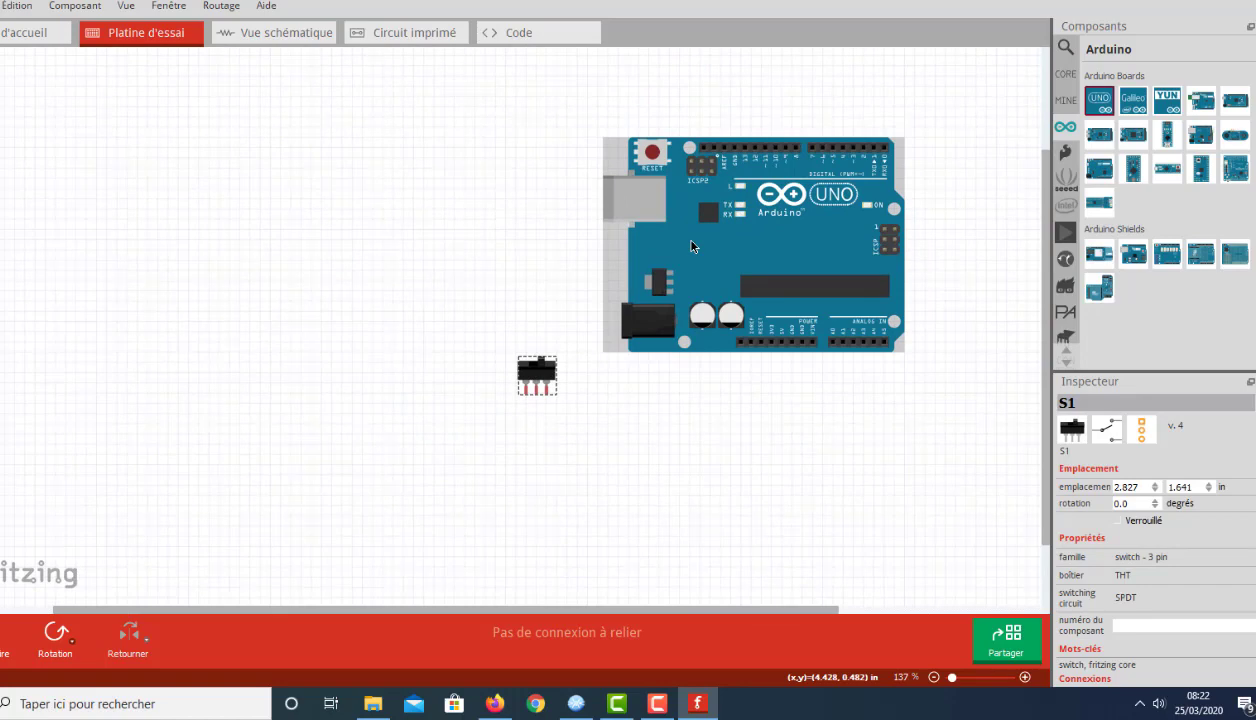
{"action": "left_click_drag", "start_coordinate": [539, 370], "coordinate": [550, 410]}
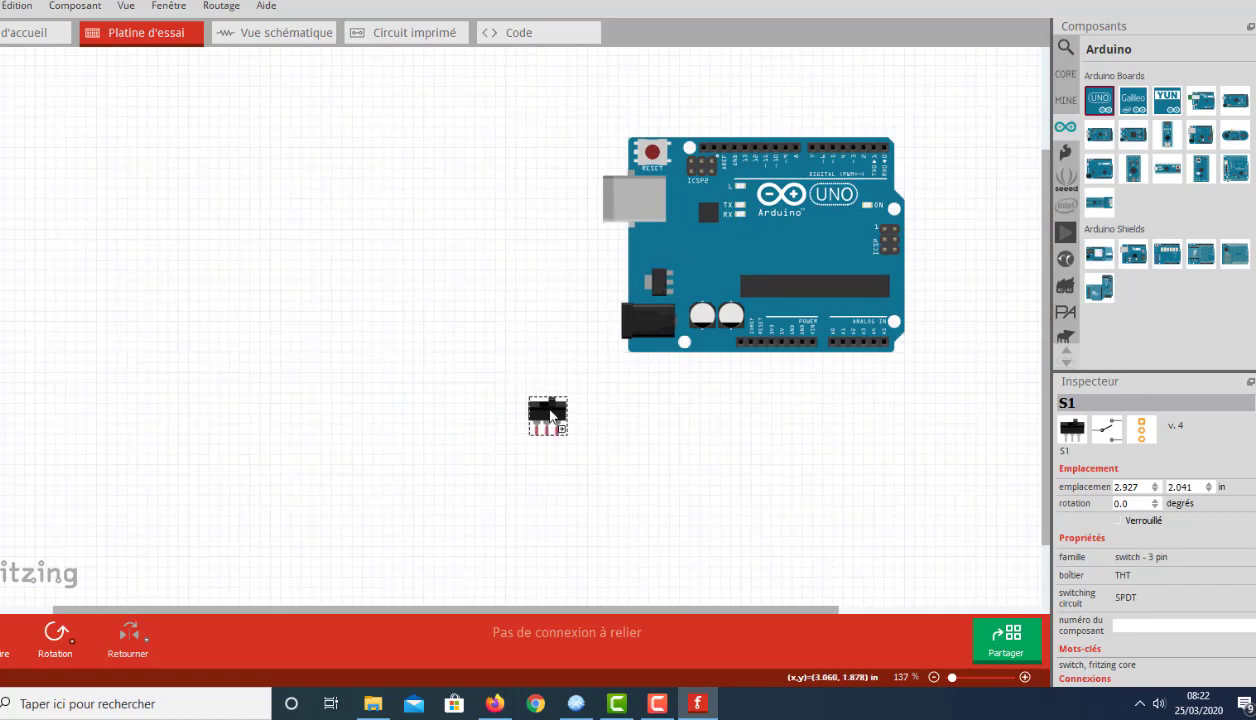
{"action": "left_click_drag", "start_coordinate": [738, 258], "coordinate": [316, 238]}
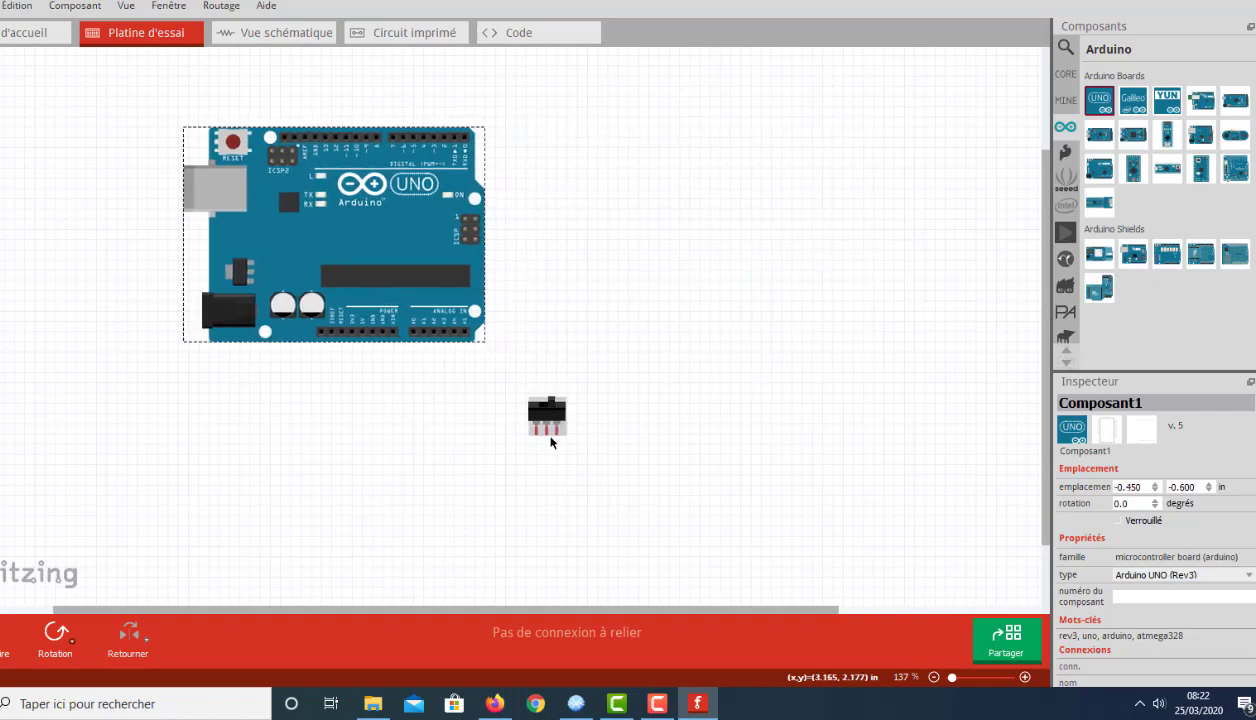
{"action": "left_click_drag", "start_coordinate": [556, 420], "coordinate": [547, 452]}
{"action": "left_click_drag", "start_coordinate": [450, 267], "coordinate": [675, 308]}
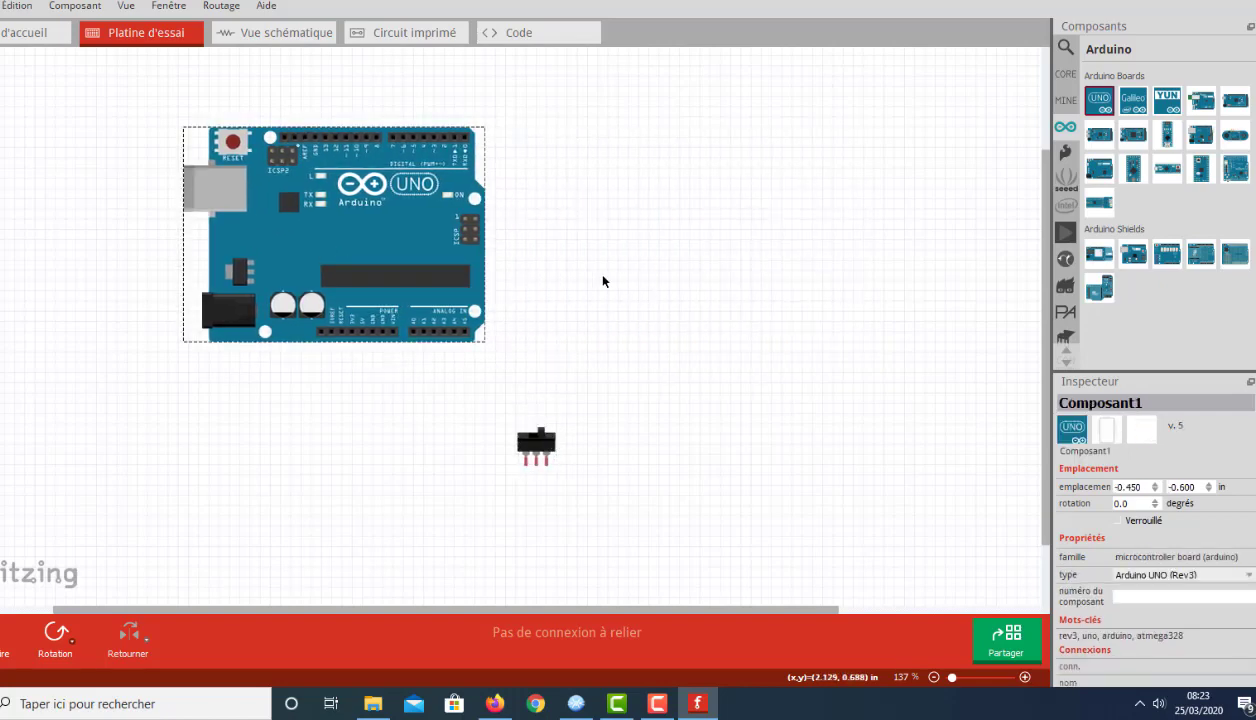
{"action": "left_click_drag", "start_coordinate": [514, 246], "coordinate": [557, 203]}
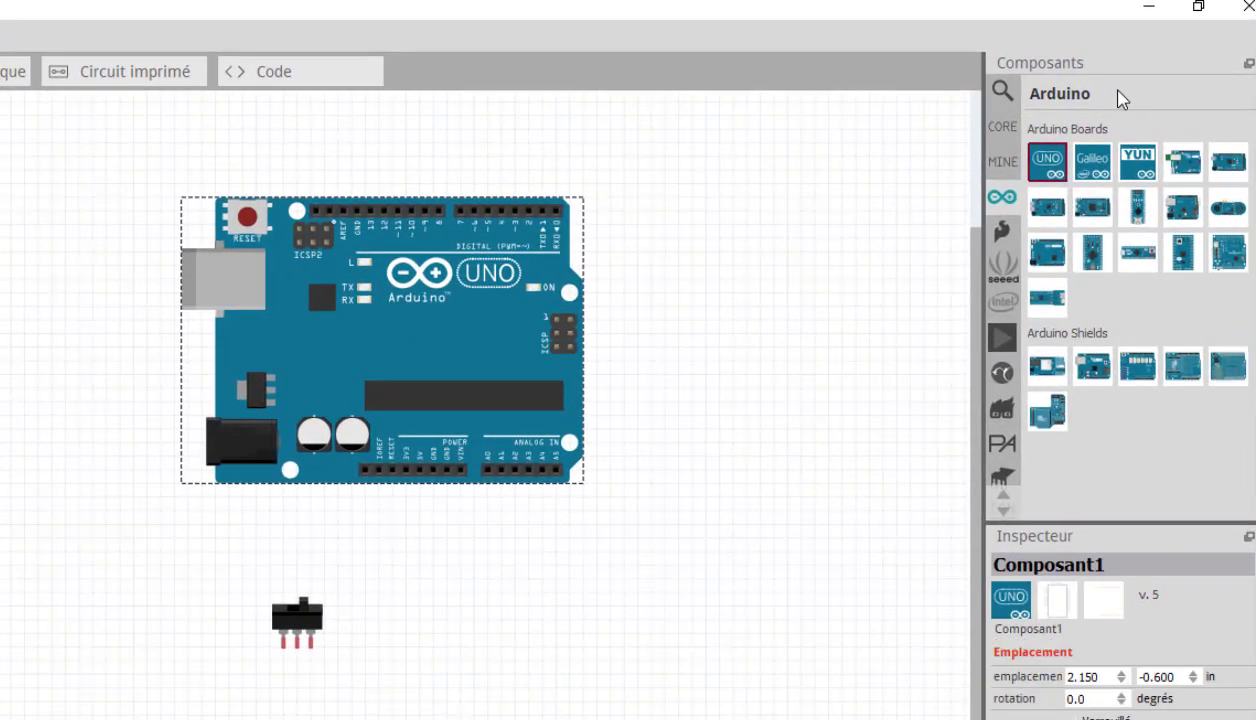
Step: Search the parts library for "bridge"
{"action": "left_click", "coordinate": [1003, 92]}
{"action": "type", "text": "texte"}
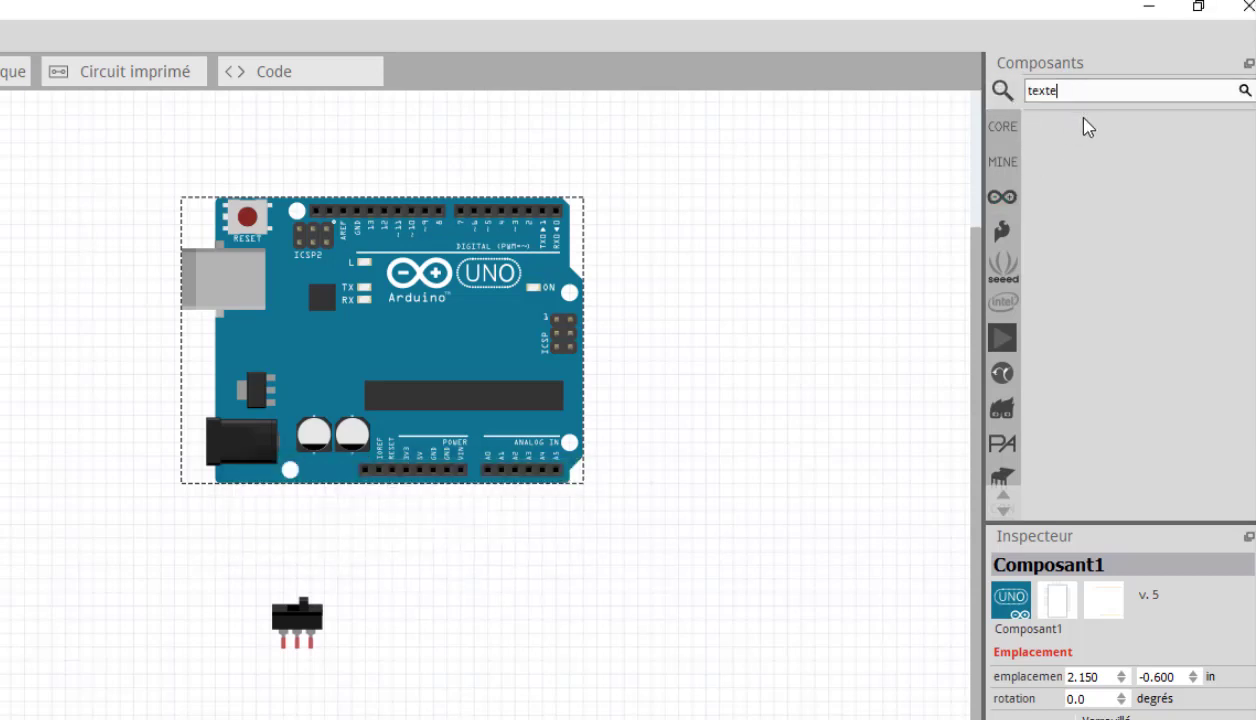
{"action": "key", "text": "BackSpace"}
{"action": "key", "text": "BackSpace"}
{"action": "key", "text": "BackSpace"}
{"action": "key", "text": "BackSpace"}
{"action": "key", "text": "BackSpace"}
{"action": "type", "text": "brdge"}
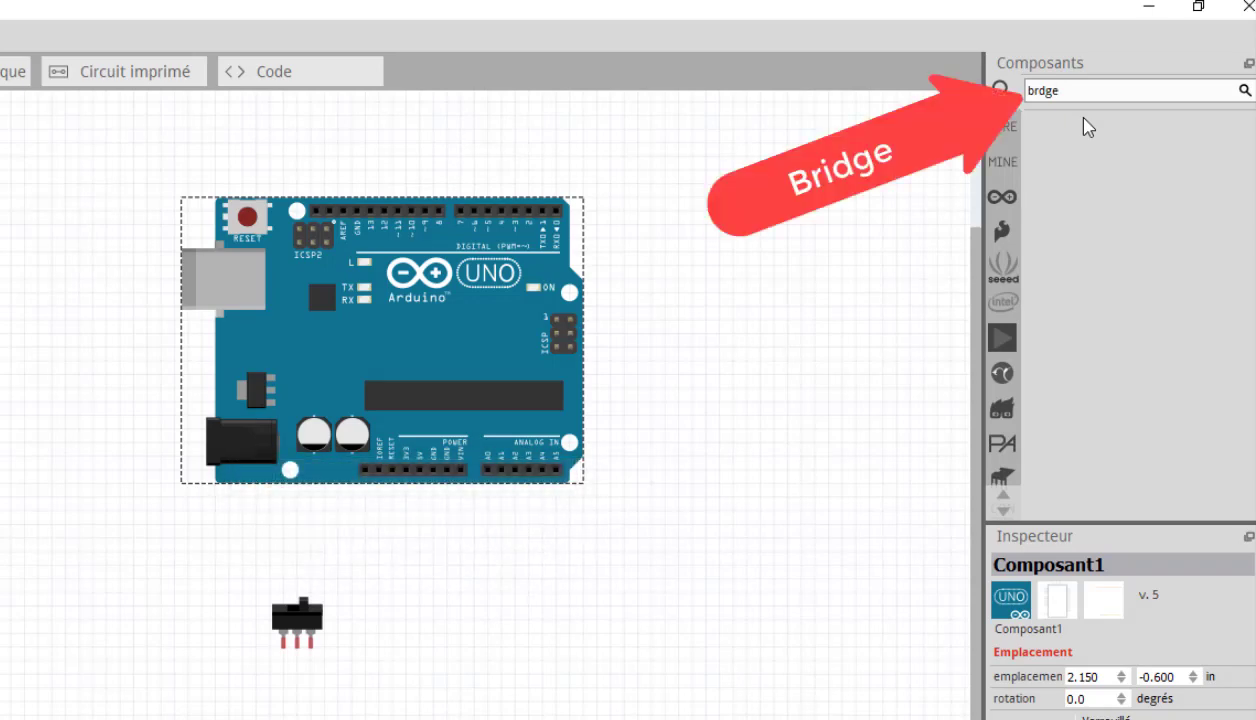
{"action": "left_click", "coordinate": [1039, 90]}
{"action": "type", "text": "i"}
{"action": "key", "text": "Return"}
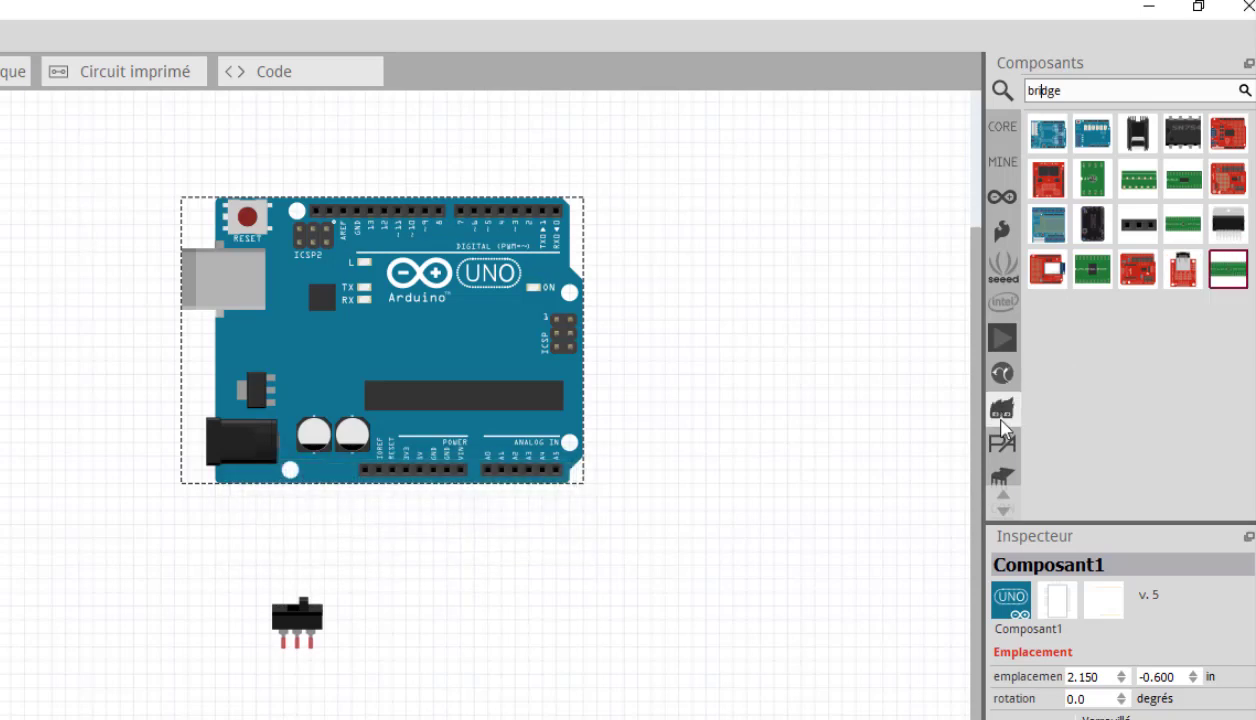
Step: Place the Arduino Motor Shield to the right of the Arduino Uno, at about 5.35, -0.7 in
{"action": "left_click", "coordinate": [1227, 133]}
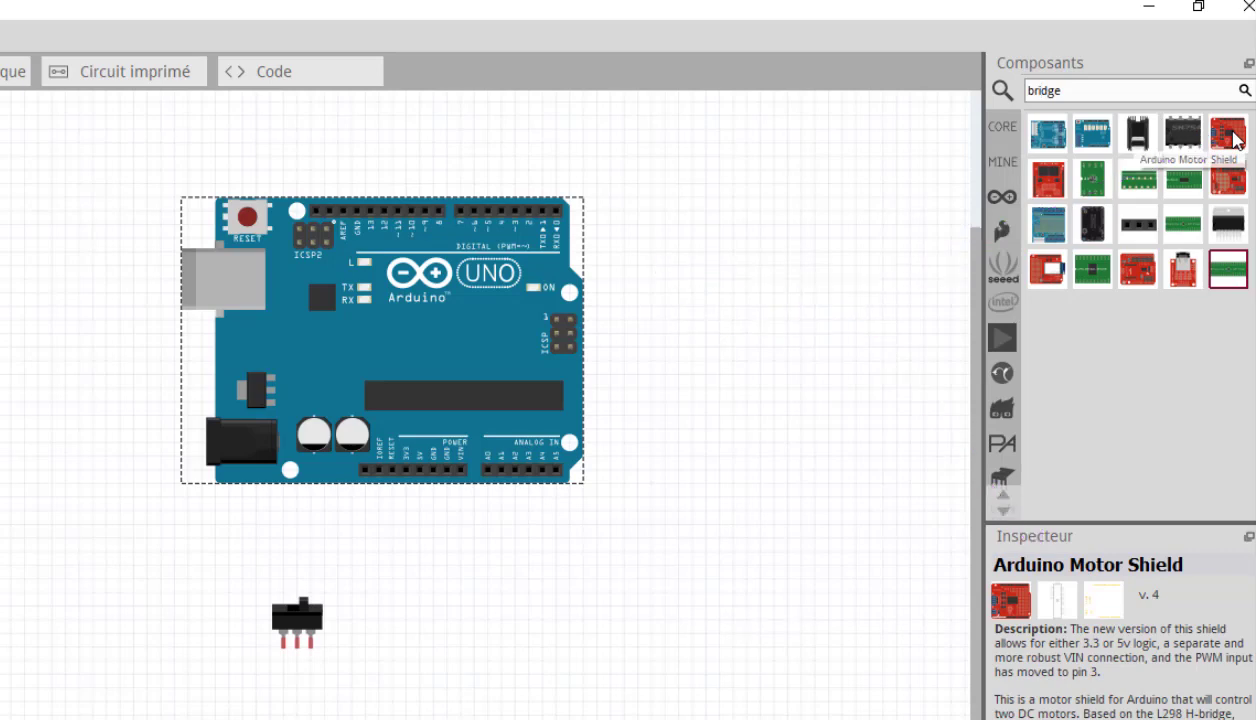
{"action": "left_click", "coordinate": [1236, 140]}
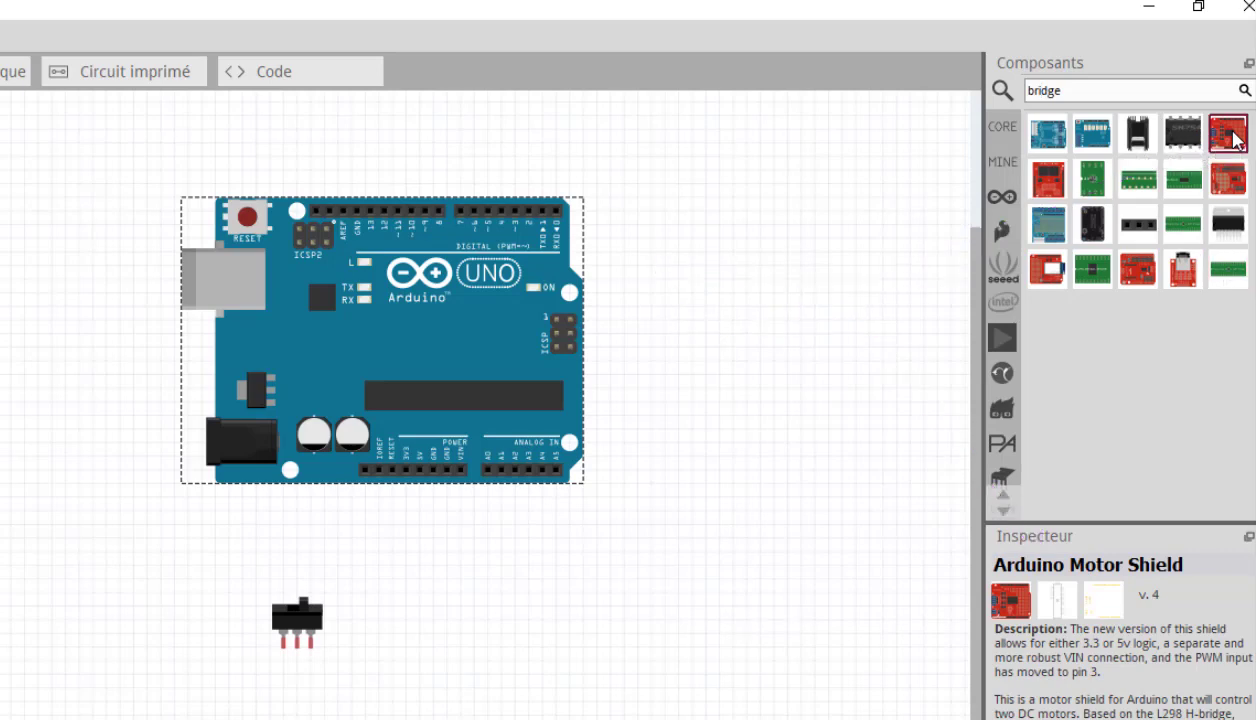
{"action": "left_click_drag", "start_coordinate": [1236, 140], "coordinate": [648, 214]}
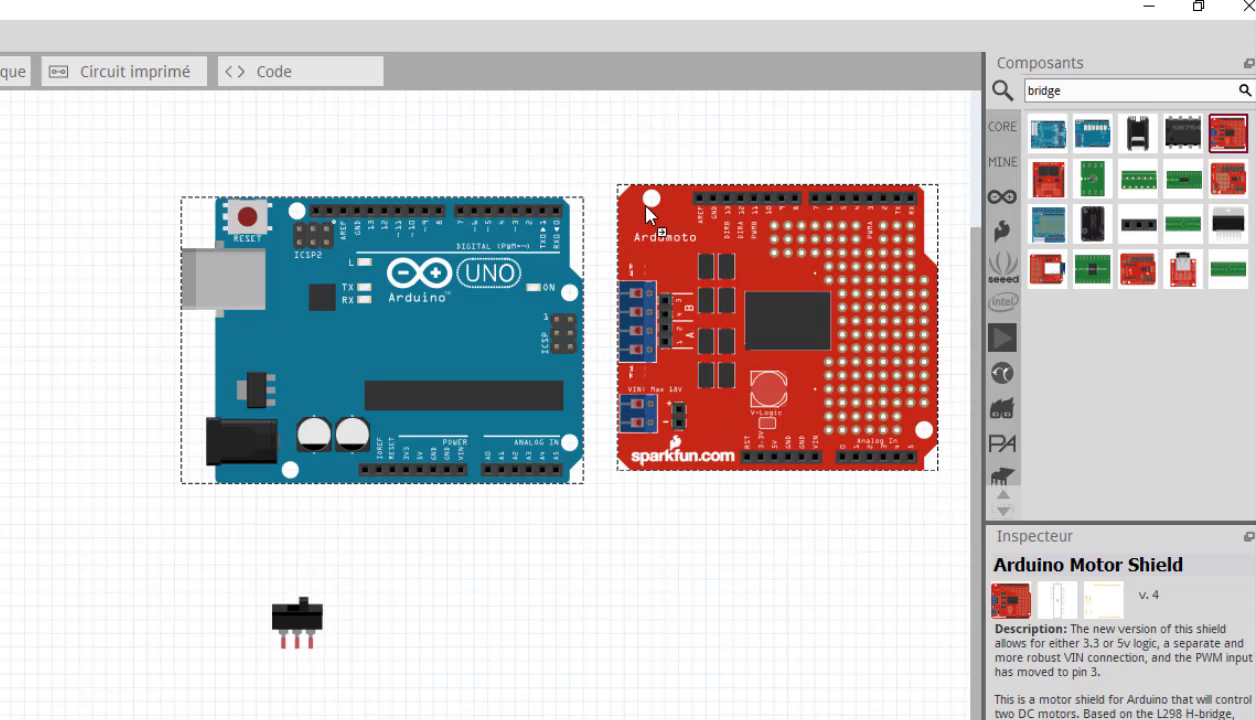
{"action": "left_click_drag", "start_coordinate": [648, 214], "coordinate": [650, 218]}
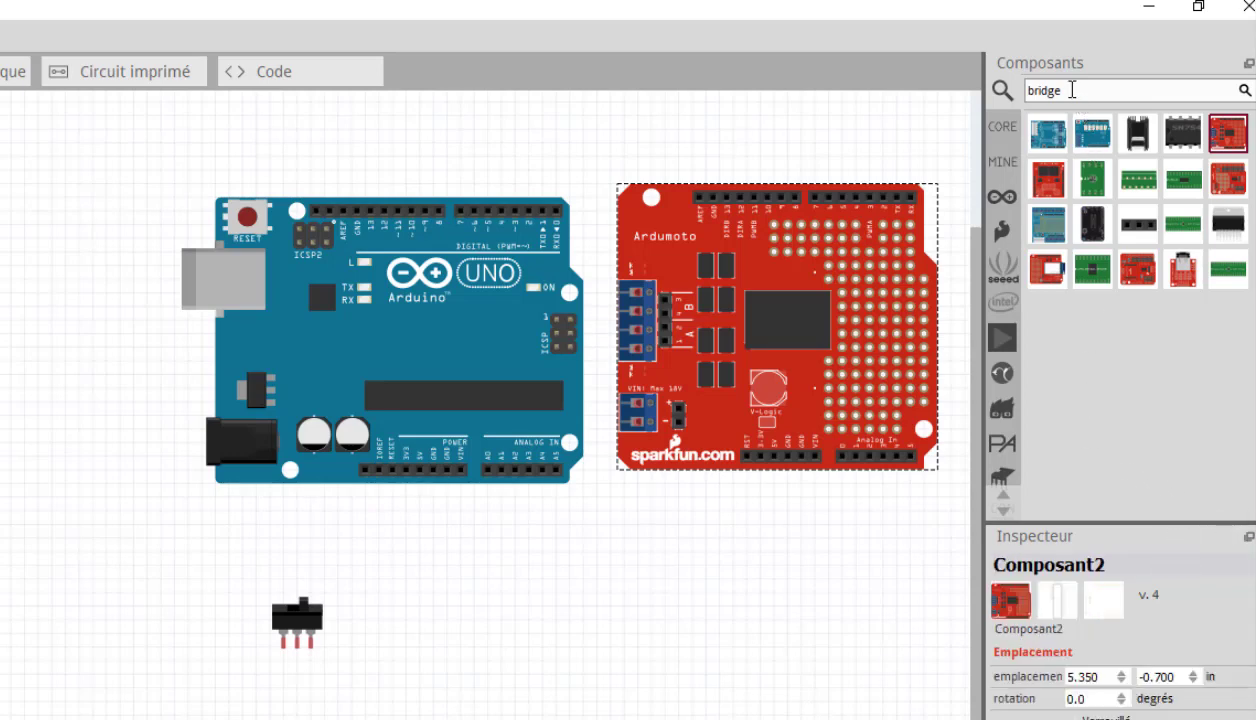
Step: Search the parts library for "motor" and place a DC Motor to the left of the Arduino Uno
{"action": "double_click", "coordinate": [1072, 90]}
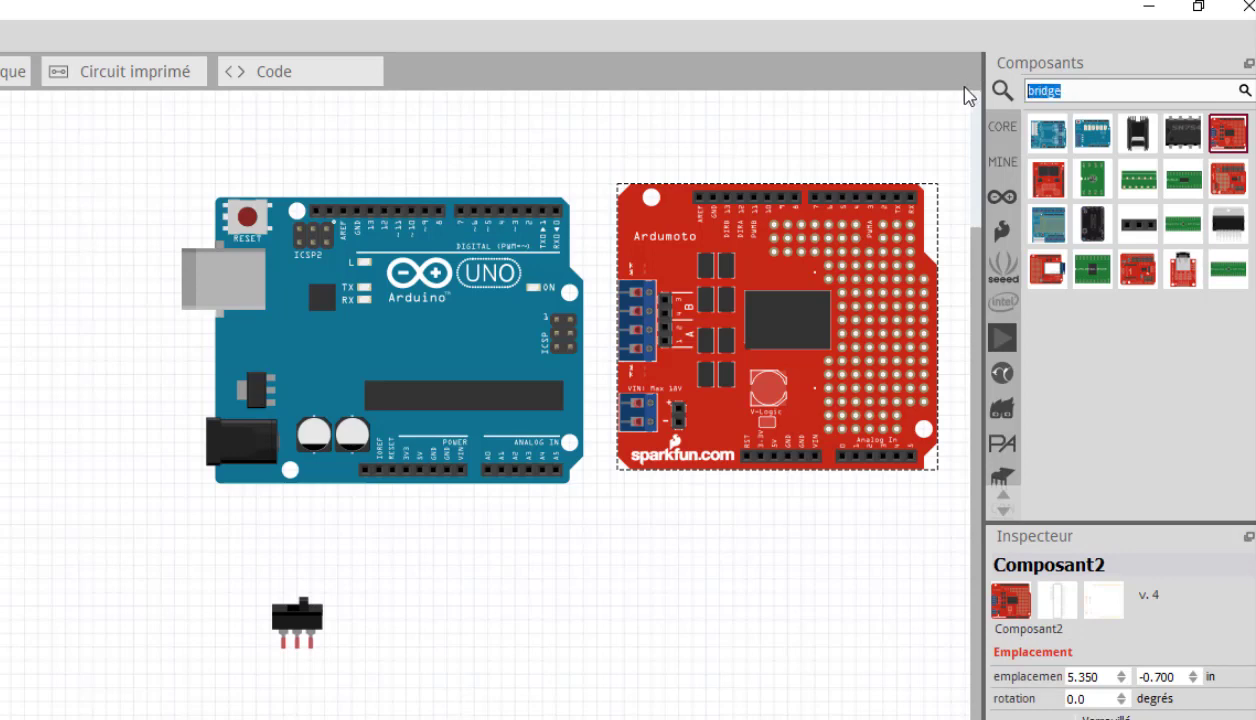
{"action": "type", "text": "motor"}
{"action": "key", "text": "Return"}
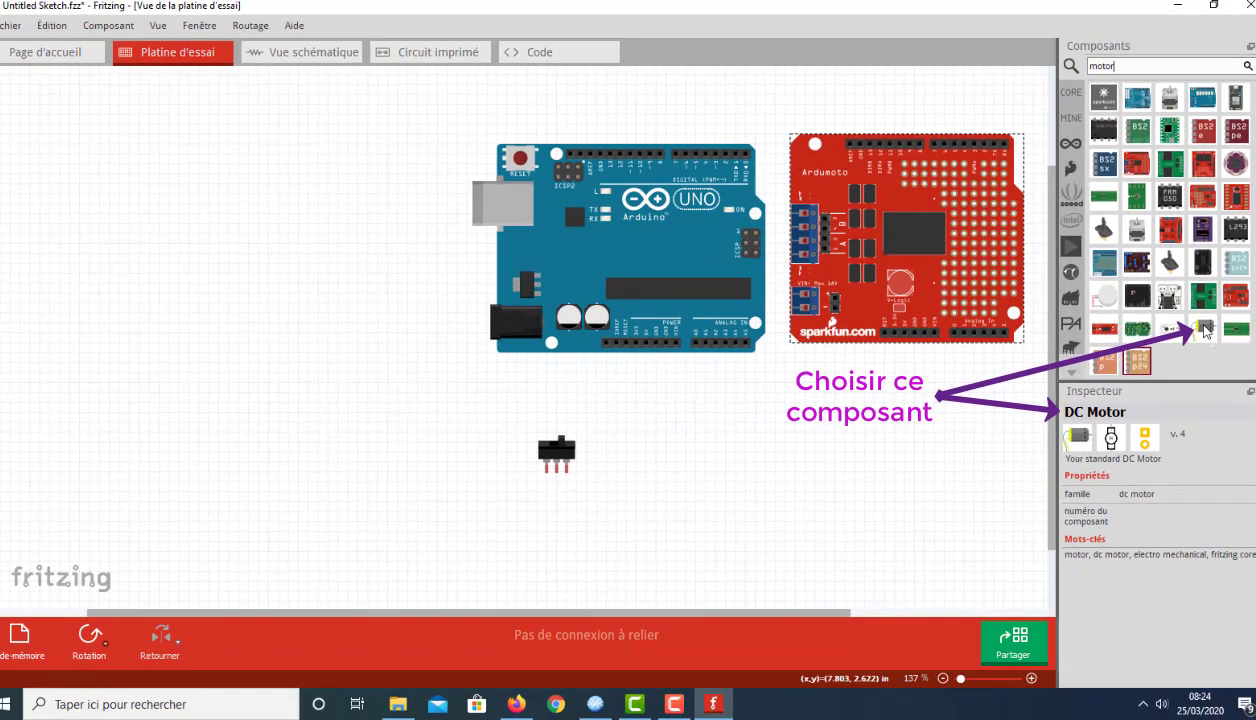
{"action": "left_click", "coordinate": [1185, 450]}
{"action": "mouse_move", "coordinate": [1205, 333]}
{"action": "left_mouse_down"}
{"action": "mouse_move", "coordinate": [985, 350]}
{"action": "mouse_move", "coordinate": [280, 168]}
{"action": "mouse_move", "coordinate": [125, 190]}
{"action": "mouse_move", "coordinate": [193, 199]}
{"action": "mouse_move", "coordinate": [188, 182]}
{"action": "left_mouse_up"}
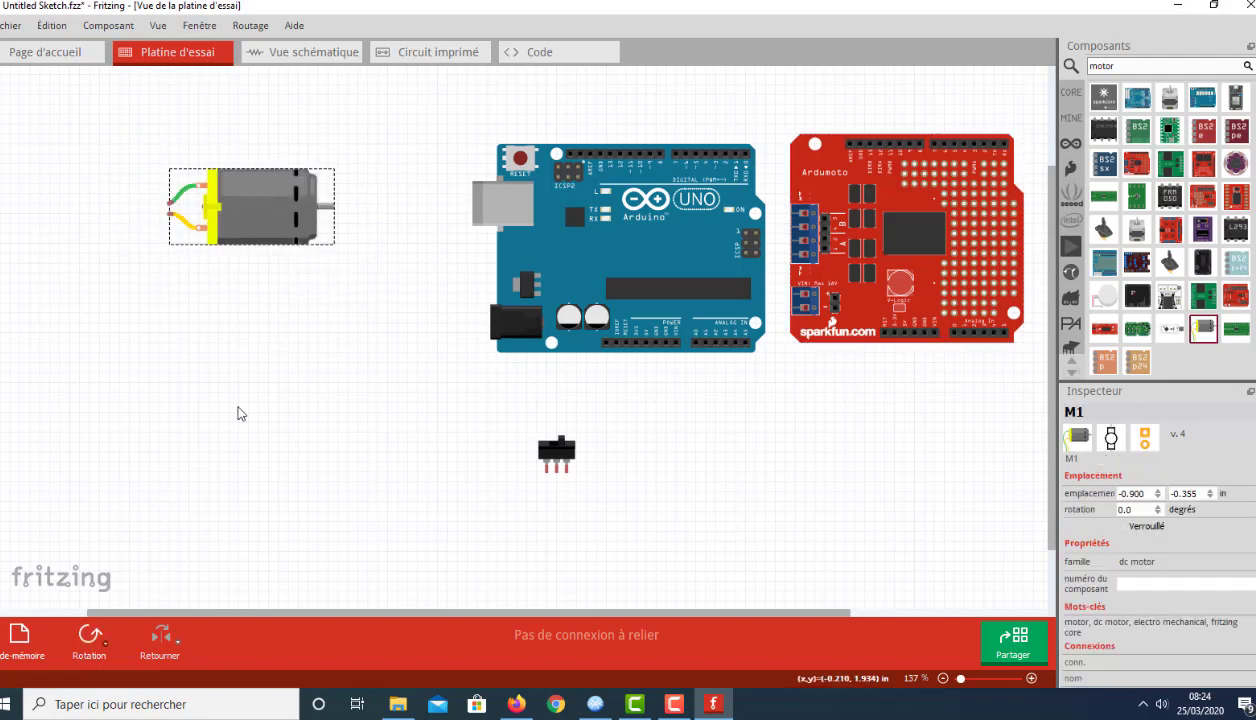
Step: Rotate the DC motor by 180° and move it up and left to about -1.17, -0.92 in
{"action": "left_click", "coordinate": [106, 631]}
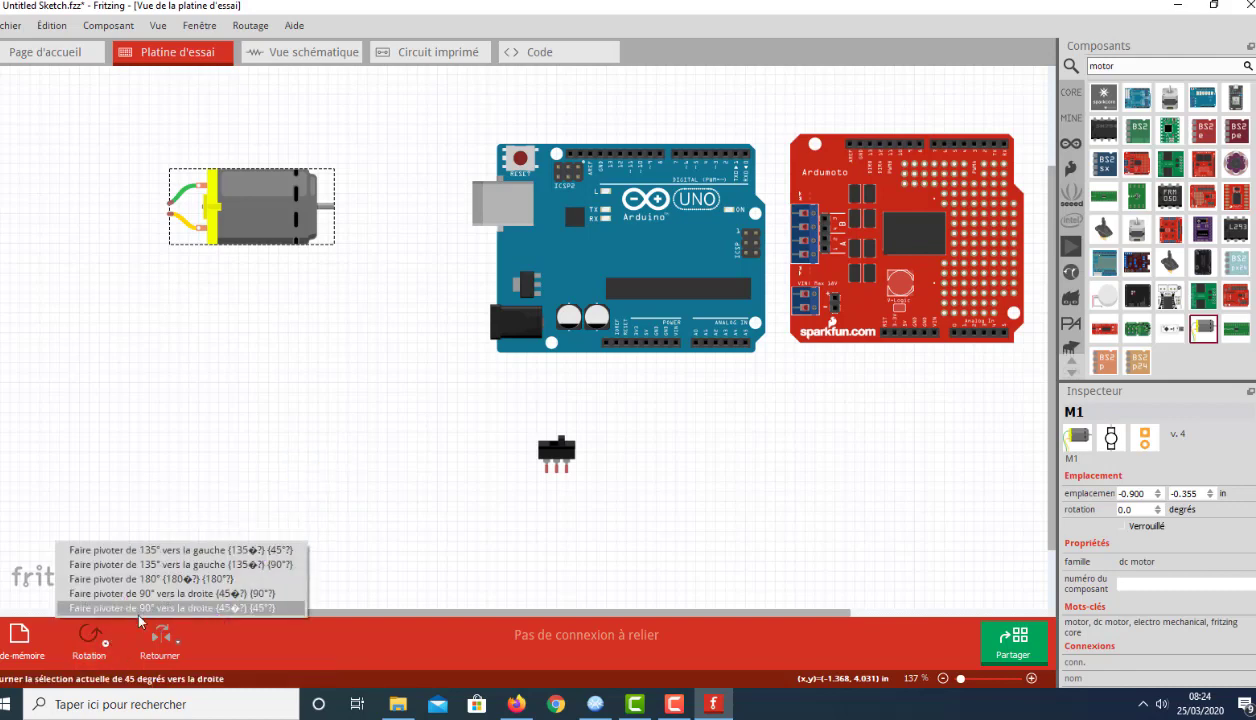
{"action": "left_click", "coordinate": [133, 579]}
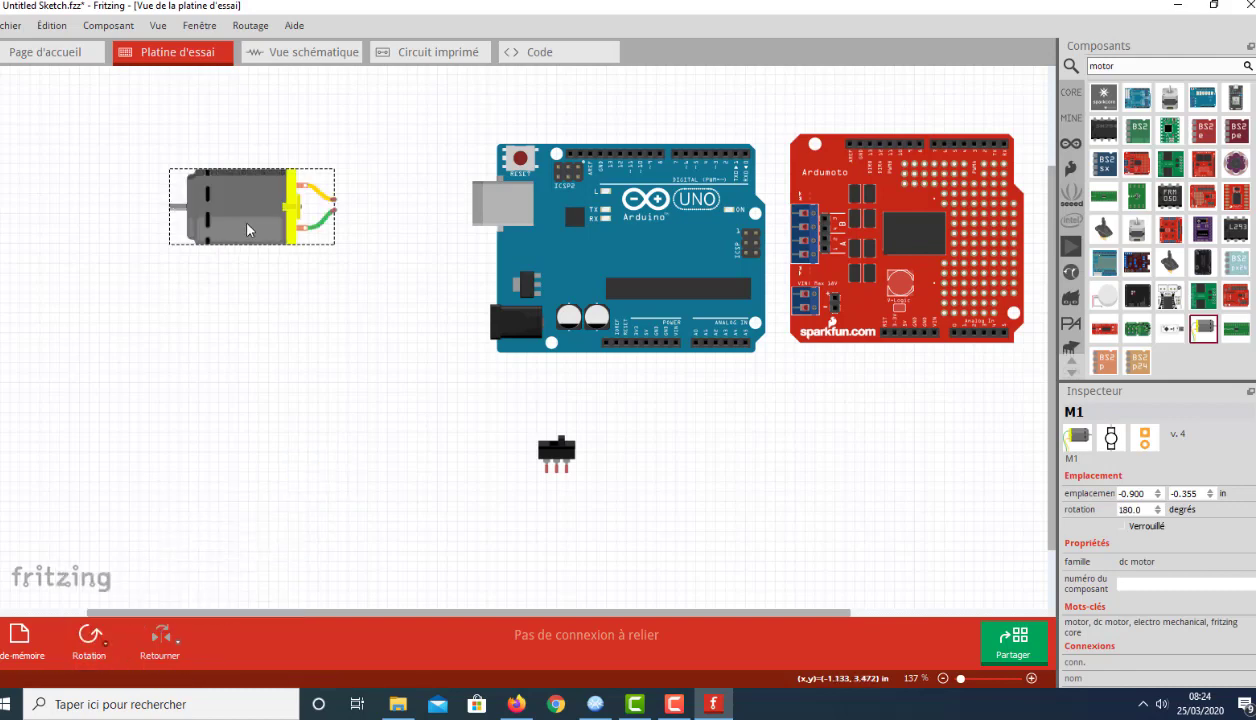
{"action": "left_click_drag", "start_coordinate": [232, 196], "coordinate": [211, 144]}
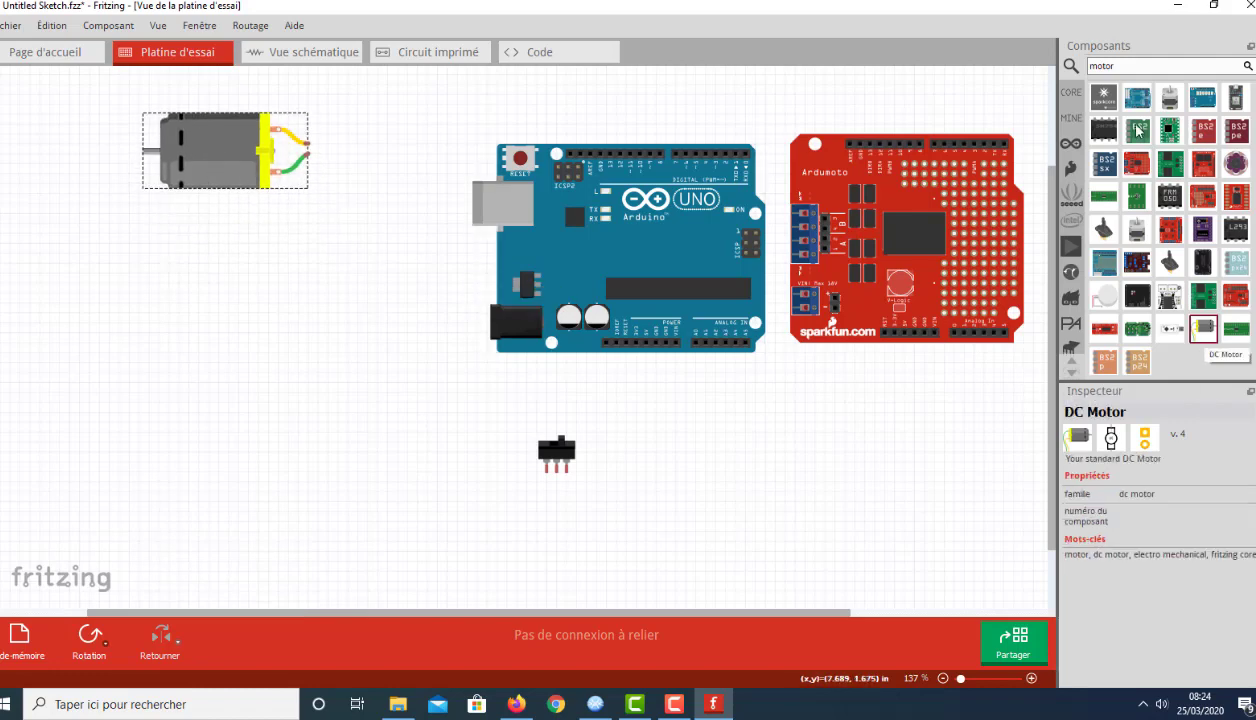
Step: Search the parts library for "bat" and place a 9V battery below the DC motor, at about -1.09, 1.36 in
{"action": "left_click", "coordinate": [1068, 65]}
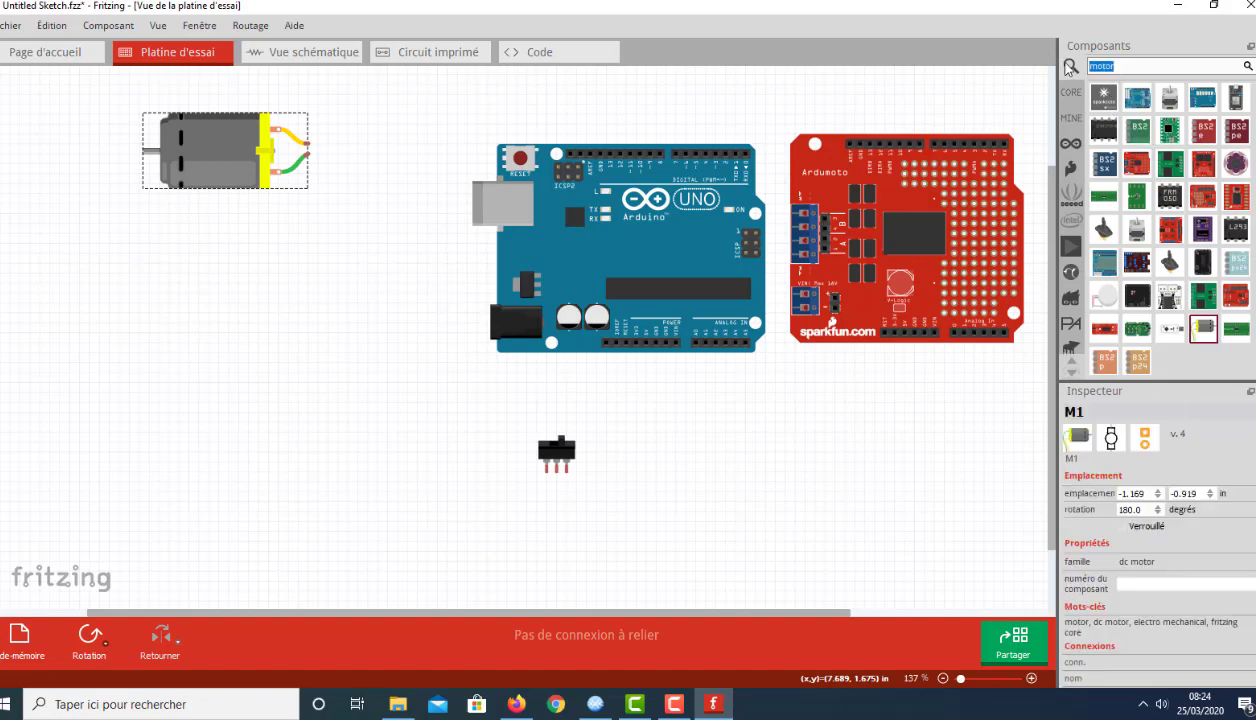
{"action": "type", "text": "ba"}
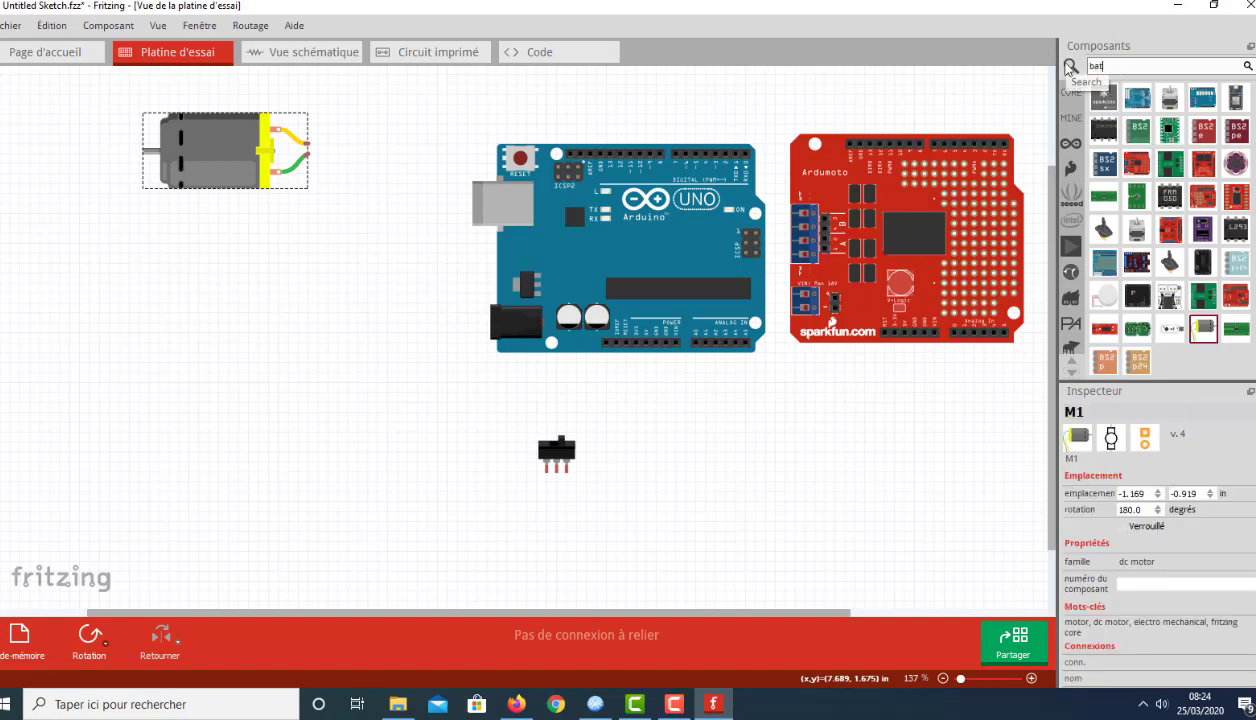
{"action": "type", "text": "t1"}
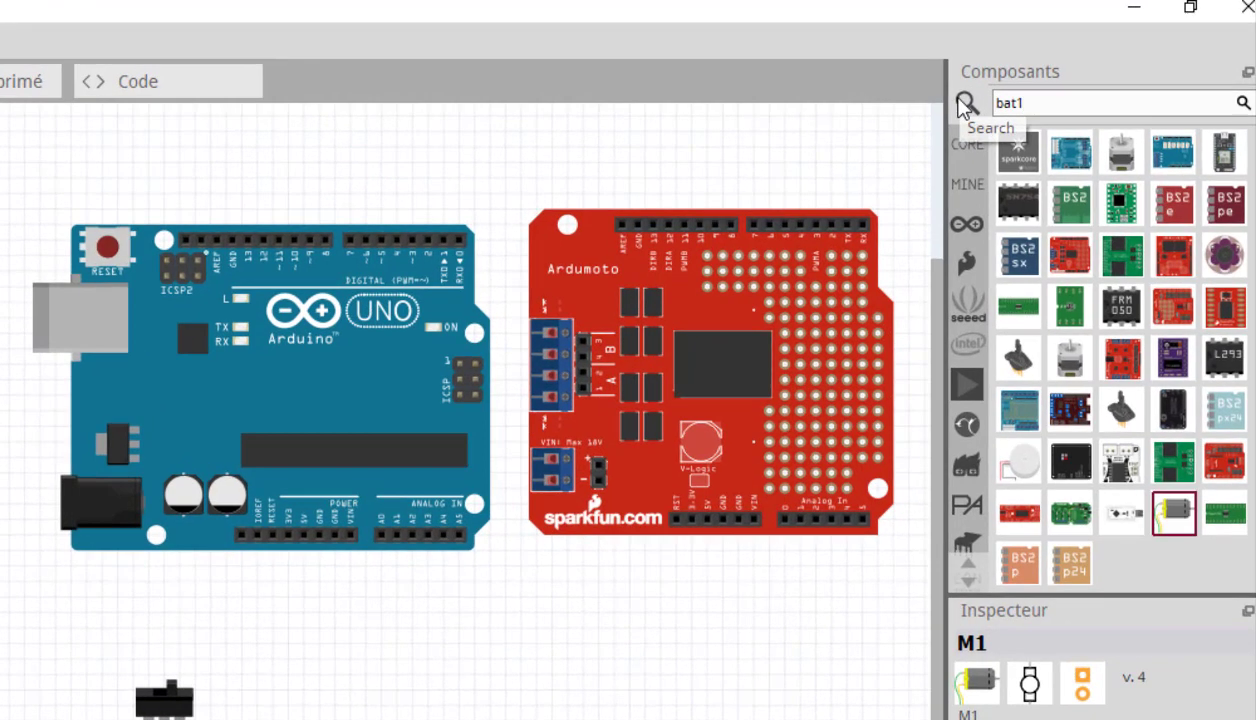
{"action": "key", "text": "Return"}
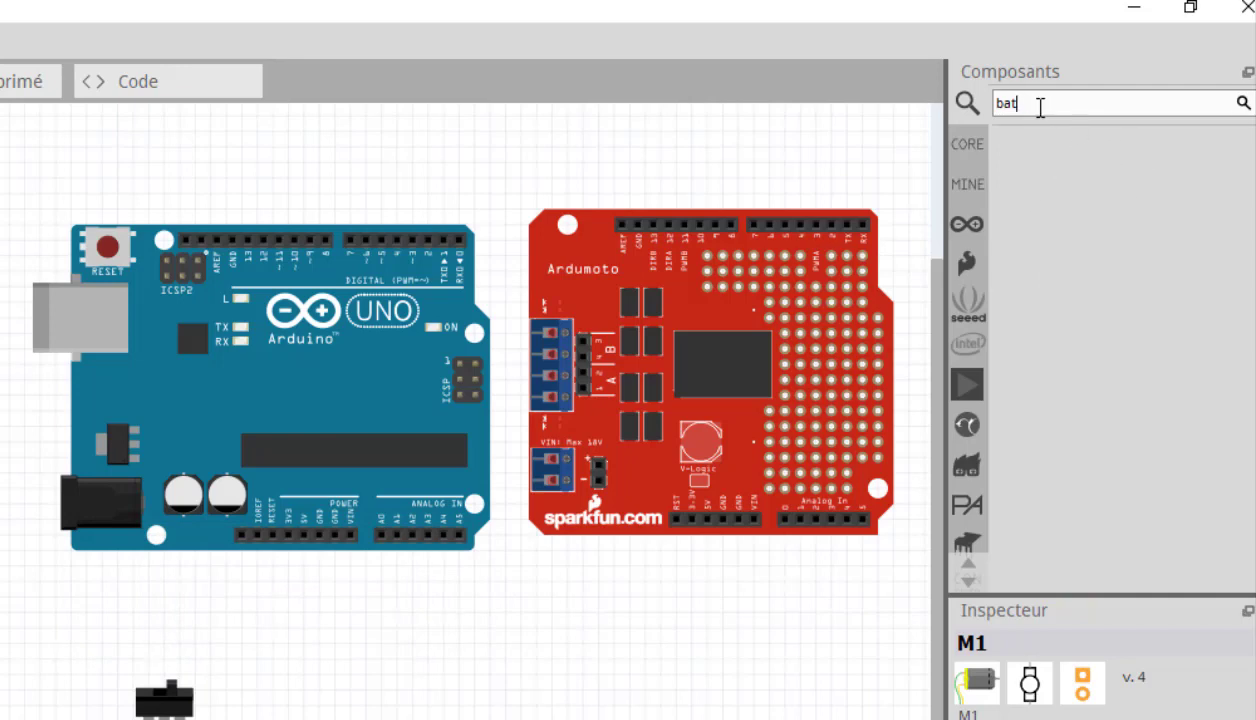
{"action": "key", "text": "Return"}
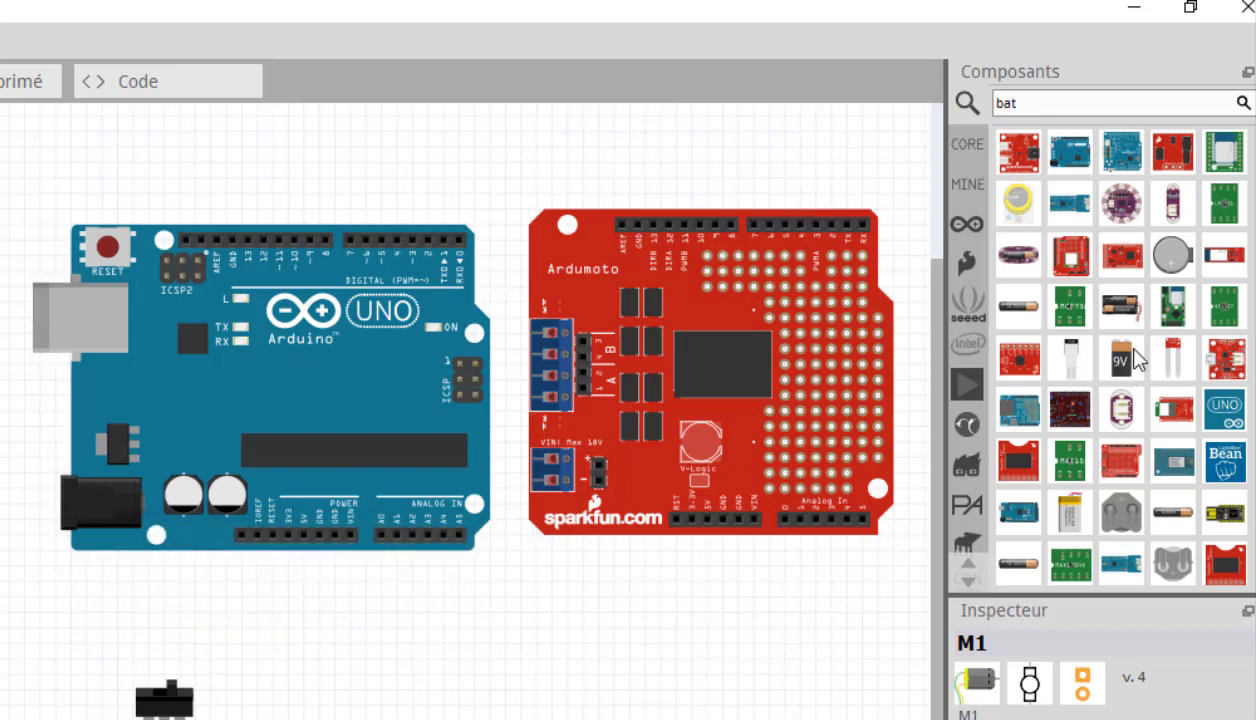
{"action": "left_click_drag", "start_coordinate": [1121, 358], "coordinate": [0, 489]}
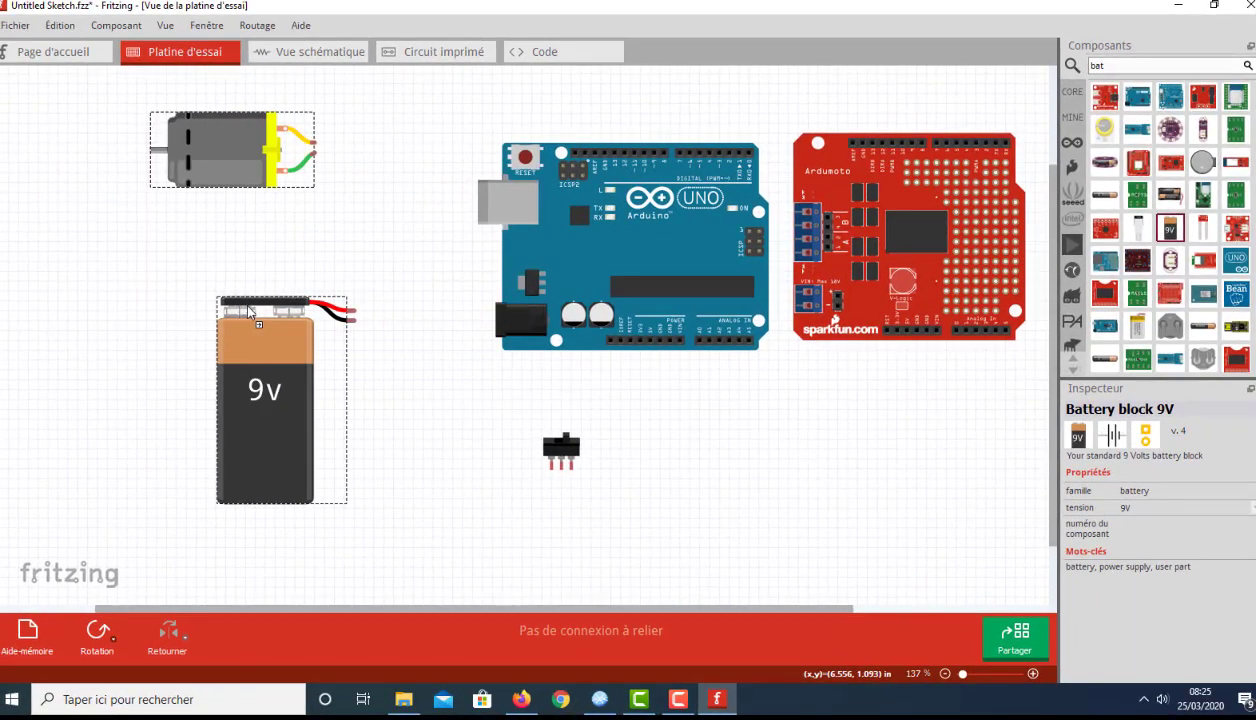
{"action": "left_click_drag", "start_coordinate": [248, 311], "coordinate": [218, 311]}
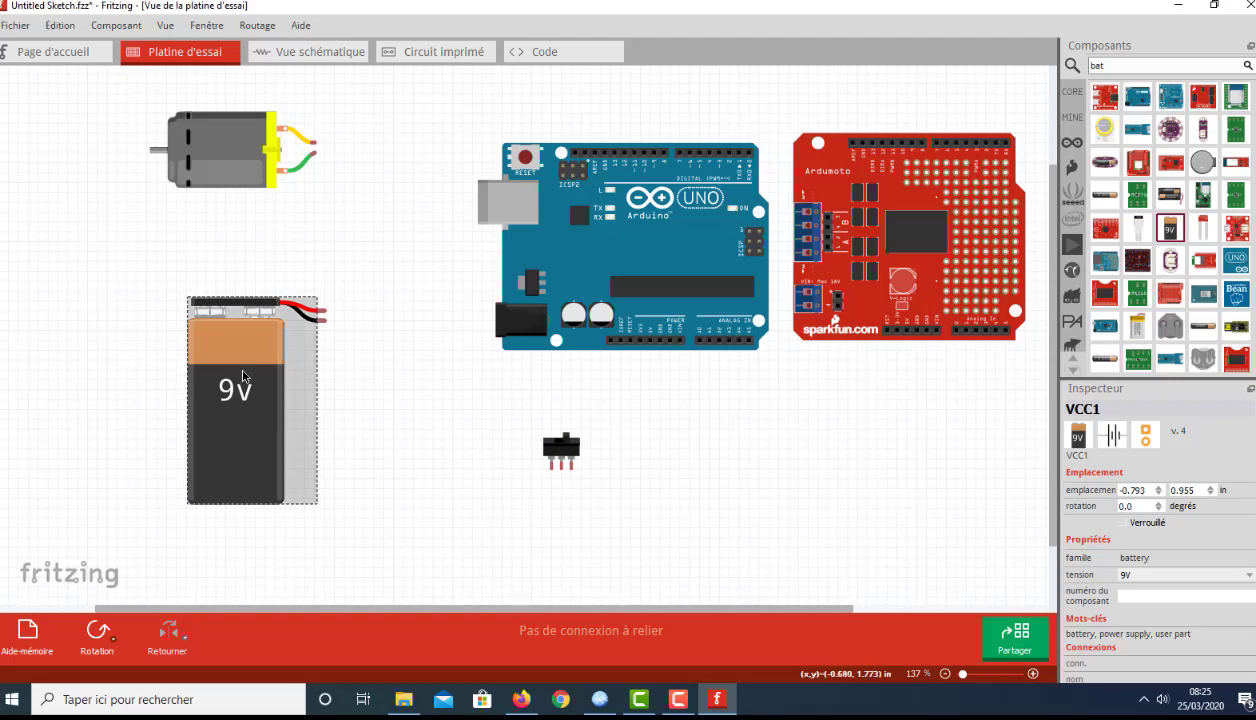
{"action": "left_click_drag", "start_coordinate": [243, 371], "coordinate": [217, 417]}
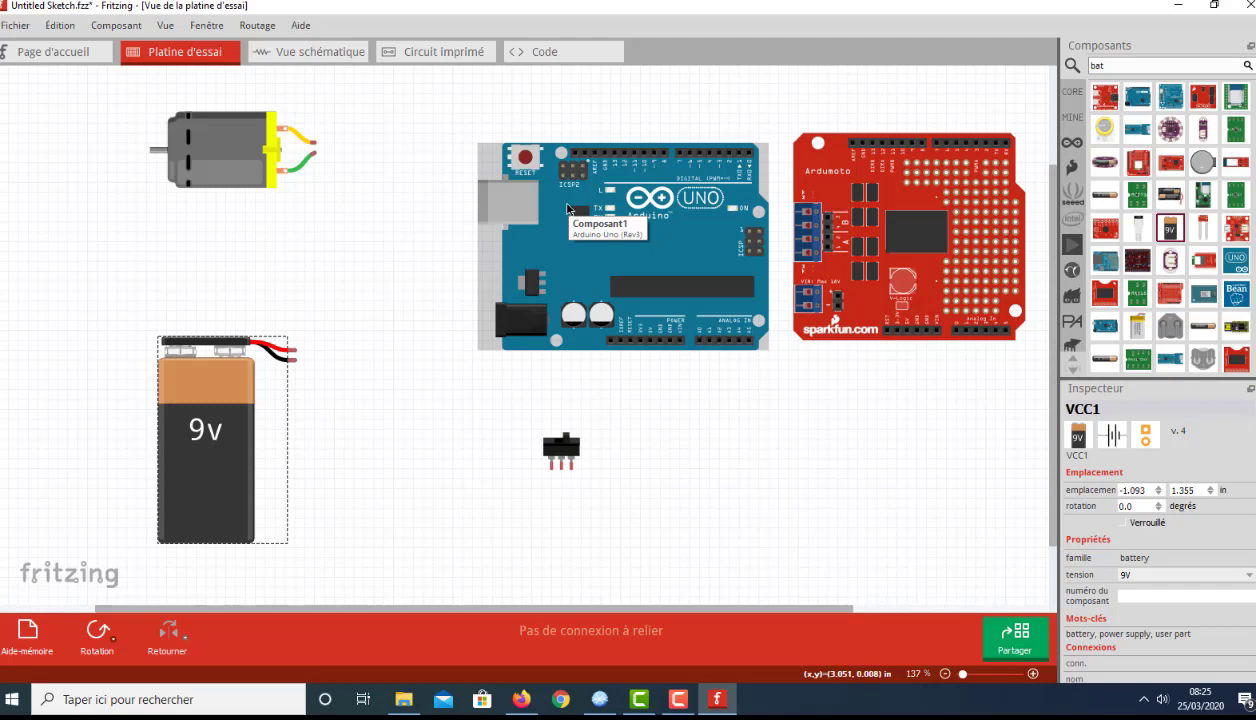
Step: Stack the Arduino Motor Shield onto the Arduino Uno and move the slide switch between battery and board, to about 1.13, 2.14 in
{"action": "left_click", "coordinate": [920, 248]}
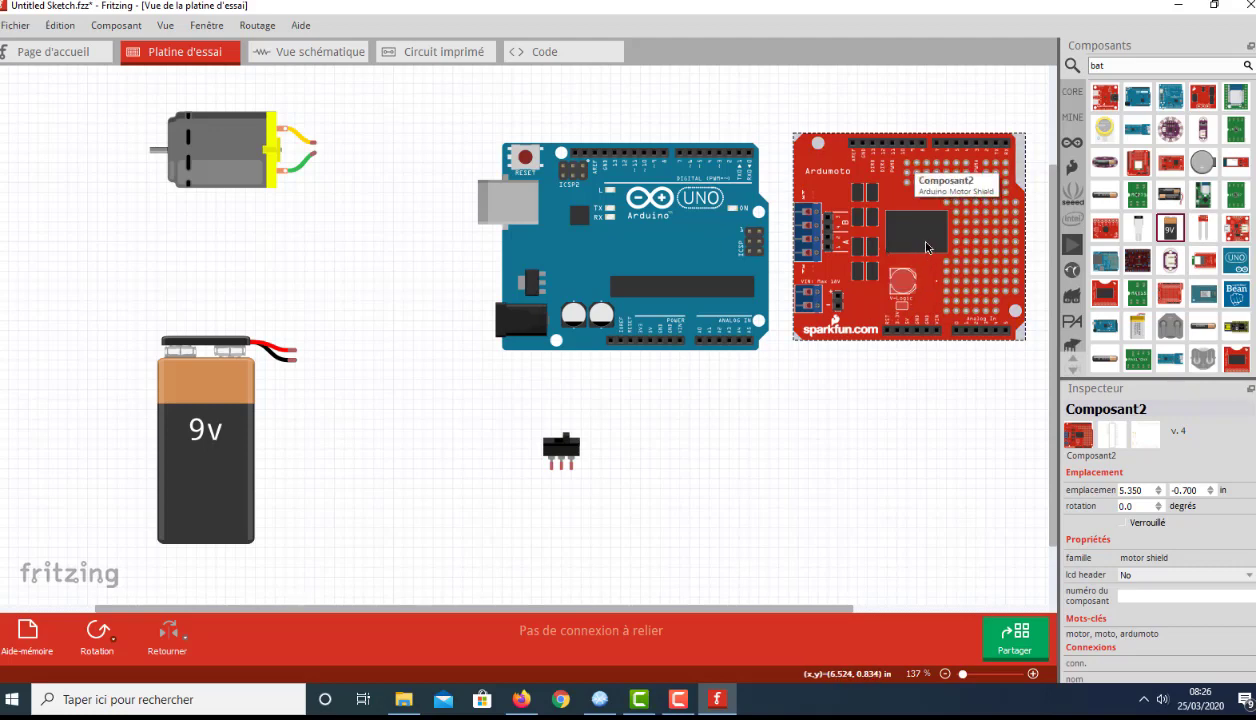
{"action": "left_click_drag", "start_coordinate": [912, 243], "coordinate": [673, 247]}
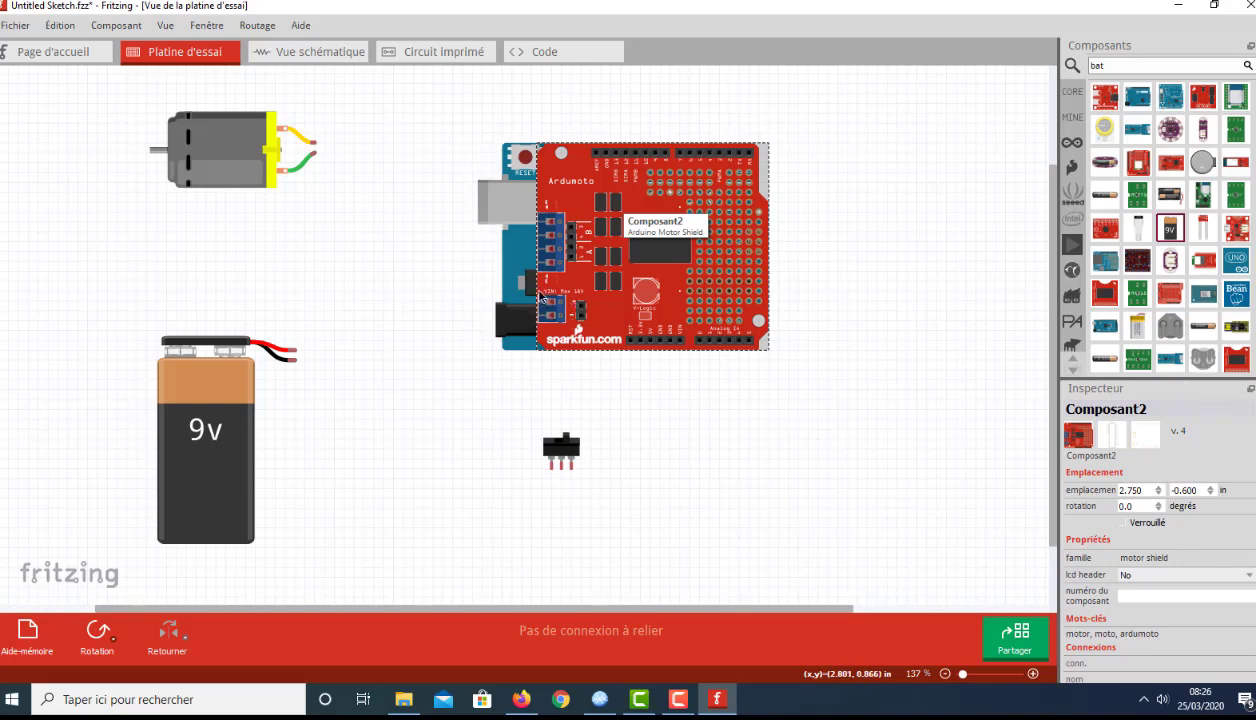
{"action": "left_click_drag", "start_coordinate": [556, 451], "coordinate": [390, 428]}
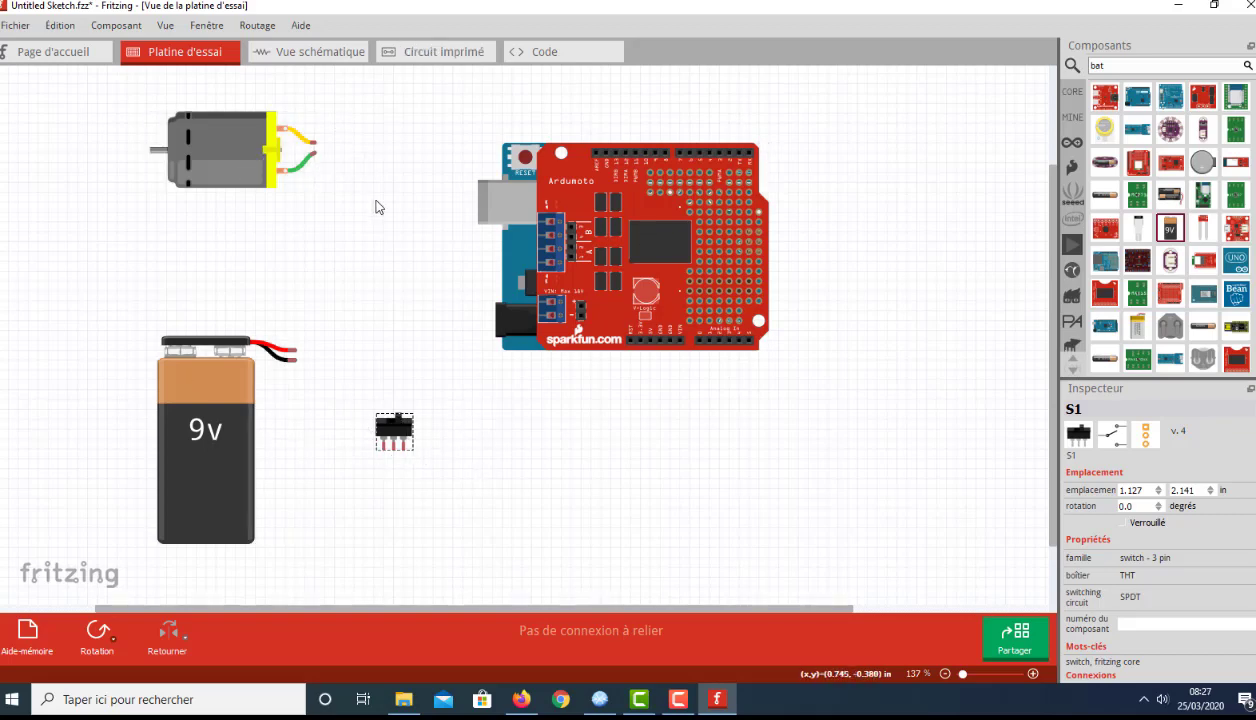
Step: Shift the DC motor down to about -1.17, -0.82 in and draw a horizontal yellow wire from its upper lead toward the shield
{"action": "left_click", "coordinate": [313, 146]}
{"action": "mouse_move", "coordinate": [313, 146]}
{"action": "left_mouse_down"}
{"action": "mouse_move", "coordinate": [418, 150]}
{"action": "mouse_move", "coordinate": [327, 150]}
{"action": "left_mouse_up"}
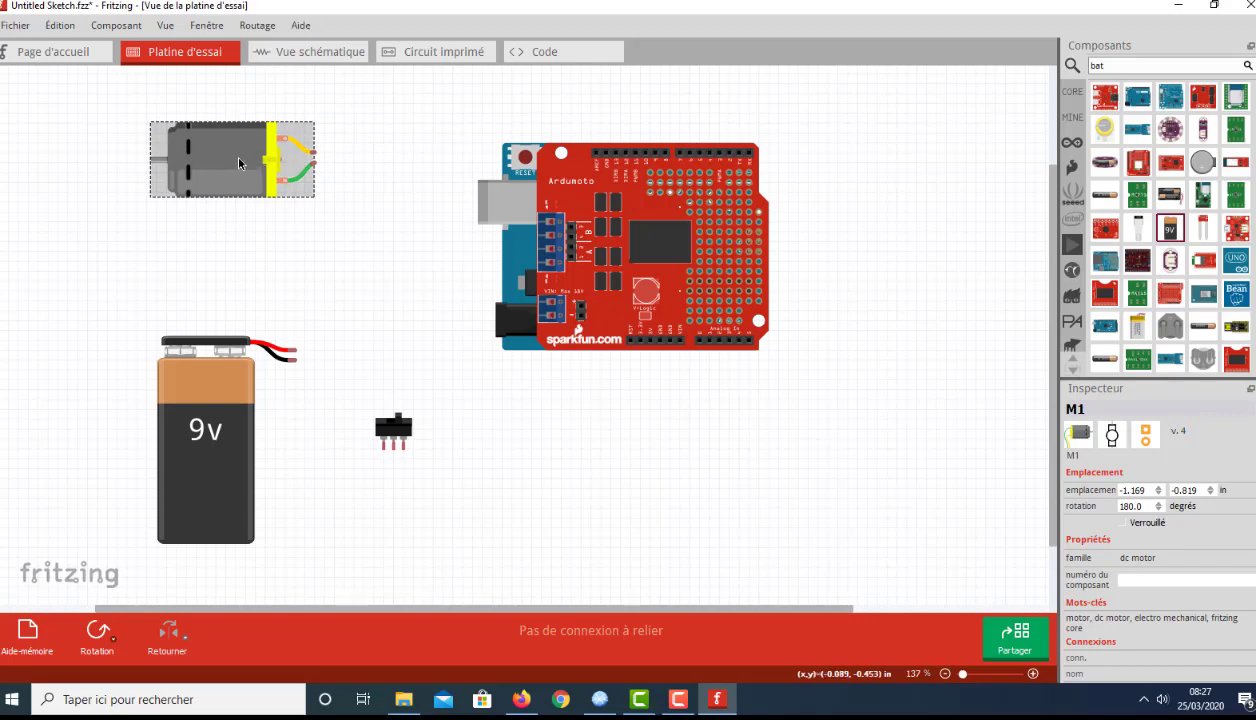
{"action": "left_click", "coordinate": [250, 236]}
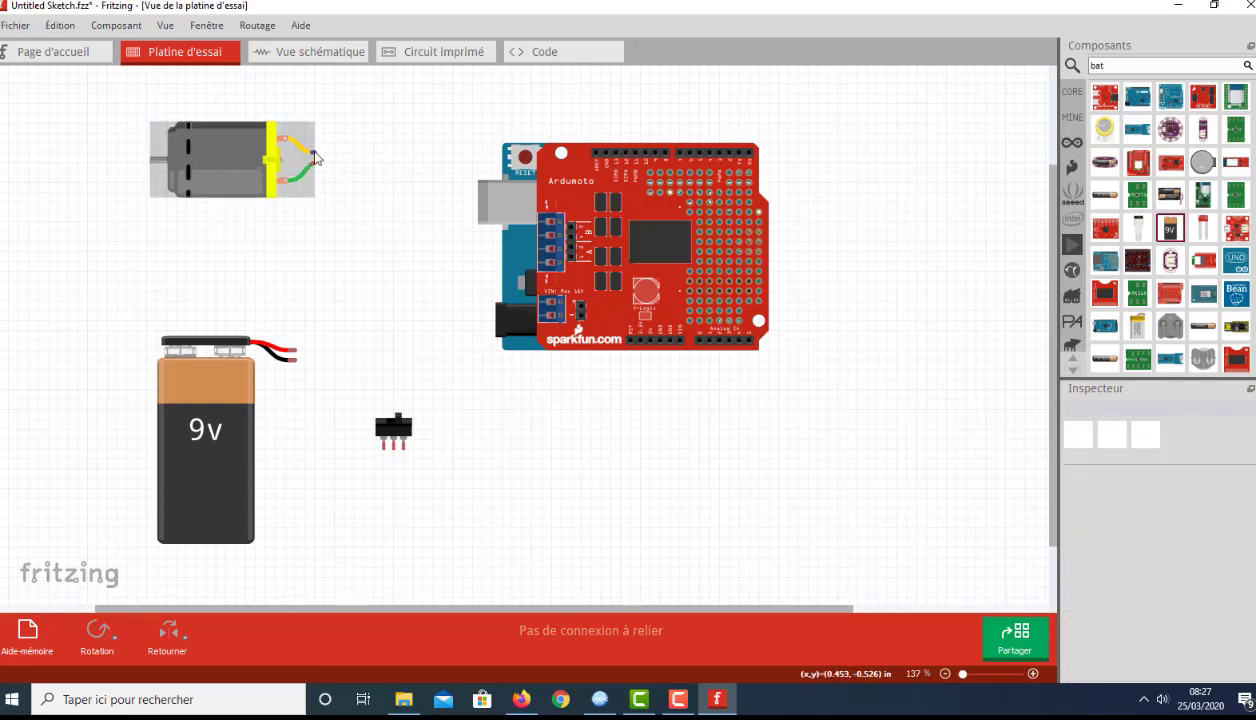
{"action": "left_click_drag", "start_coordinate": [314, 158], "coordinate": [425, 160]}
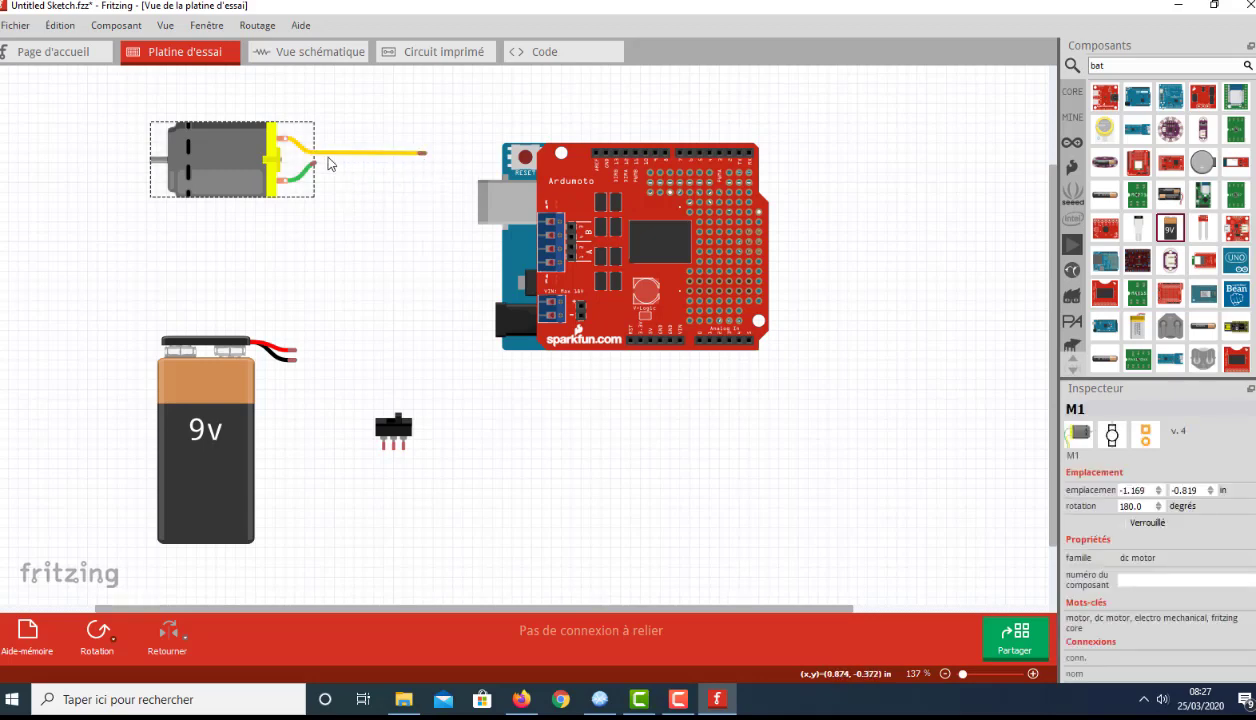
{"action": "mouse_move", "coordinate": [427, 160]}
{"action": "left_mouse_down"}
{"action": "mouse_move", "coordinate": [482, 215]}
{"action": "mouse_move", "coordinate": [560, 232]}
{"action": "mouse_move", "coordinate": [408, 152]}
{"action": "mouse_move", "coordinate": [436, 156]}
{"action": "left_mouse_up"}
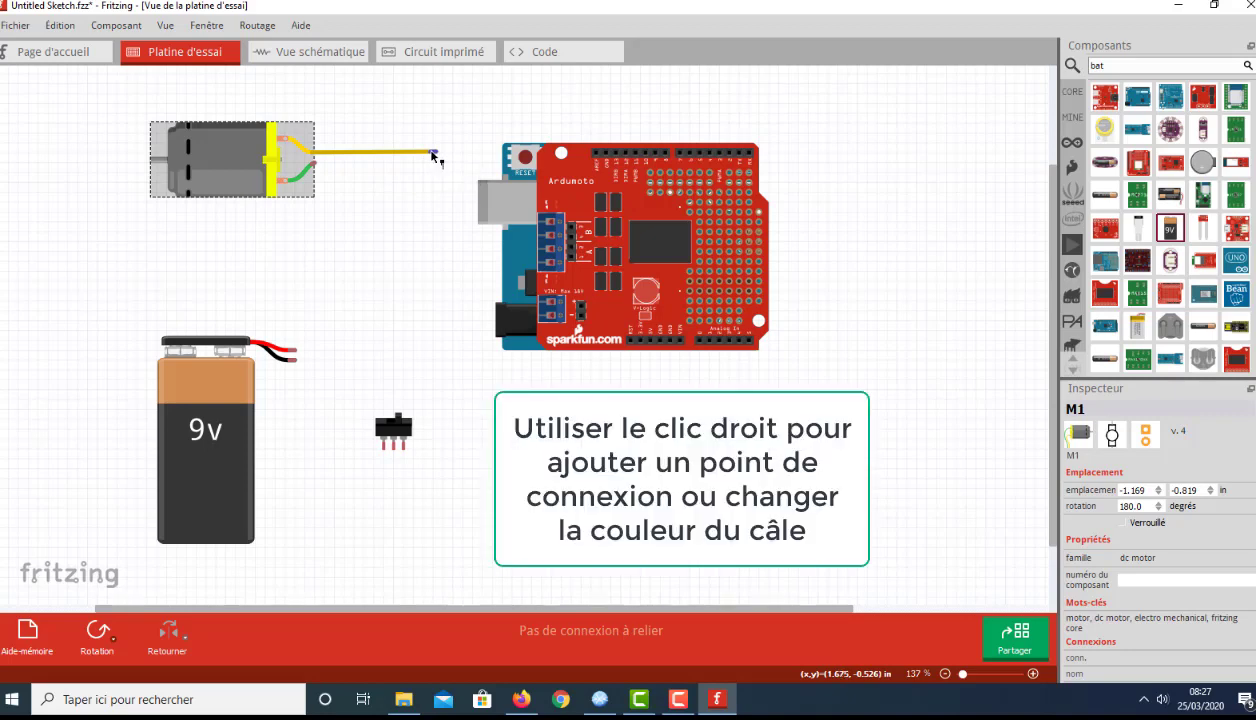
Step: Add a bend point near the free end of the yellow motor wire and route its end straight down
{"action": "right_click", "coordinate": [433, 155]}
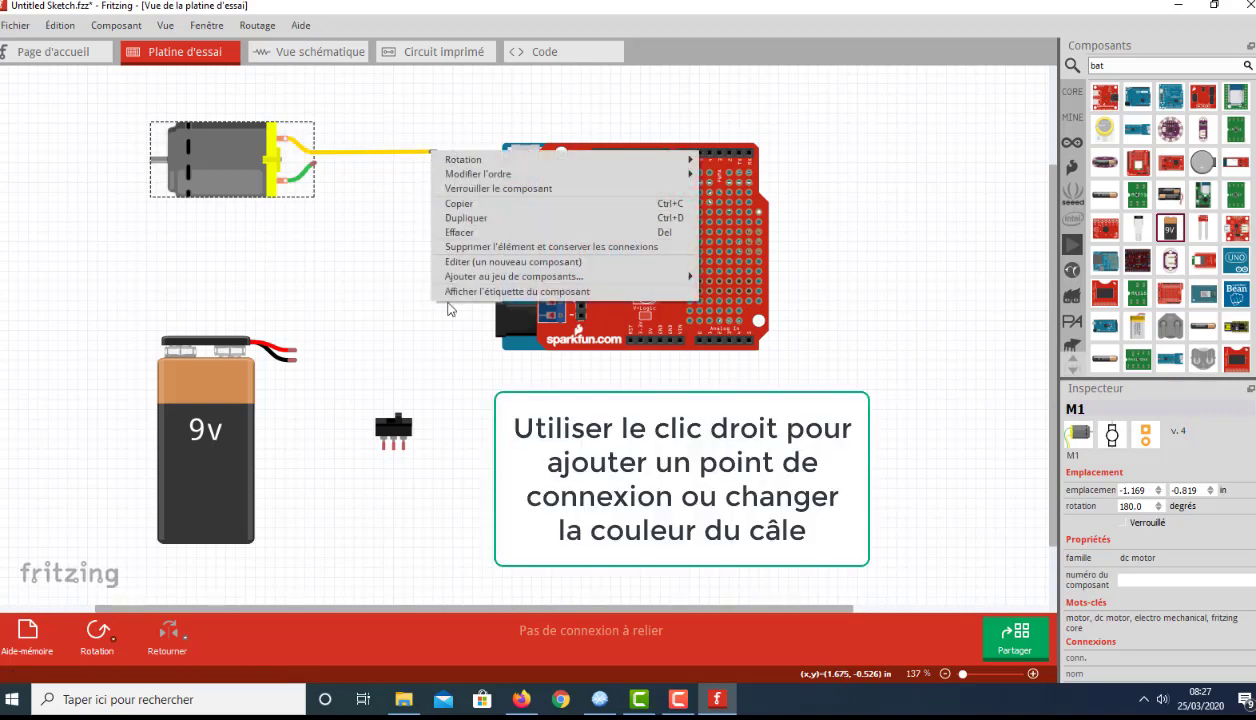
{"action": "left_click", "coordinate": [426, 159]}
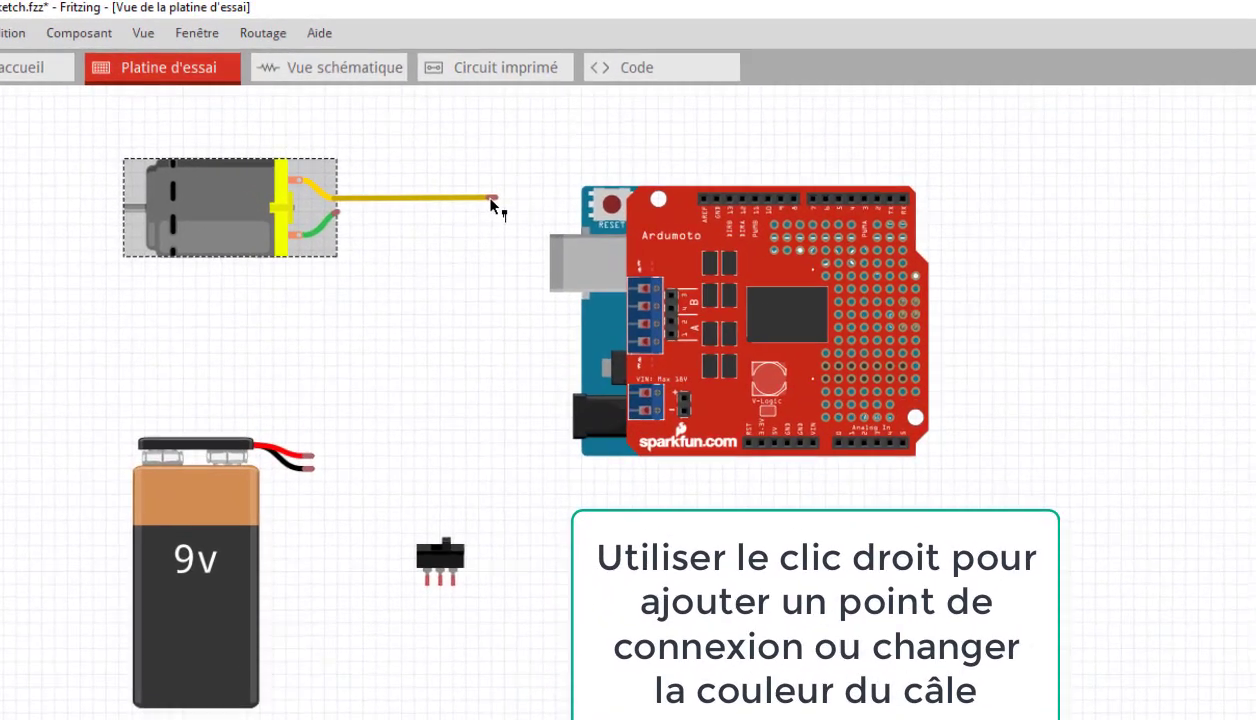
{"action": "right_click", "coordinate": [434, 153]}
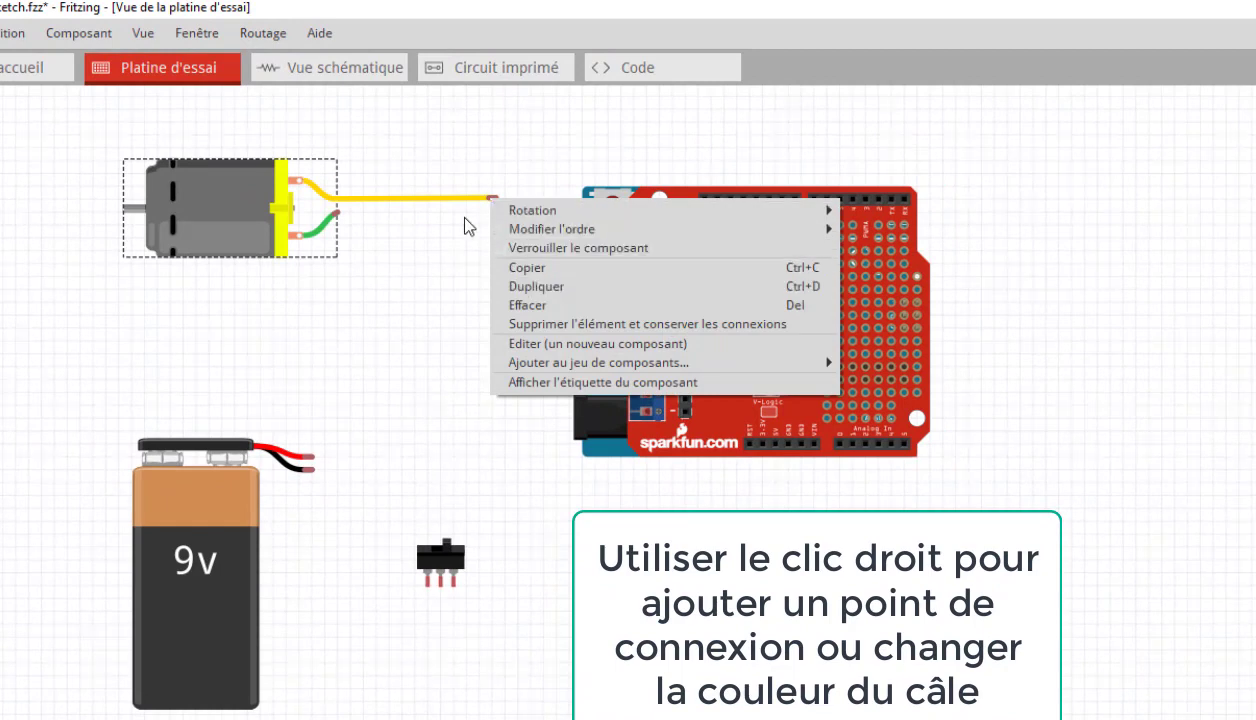
{"action": "left_click", "coordinate": [452, 203]}
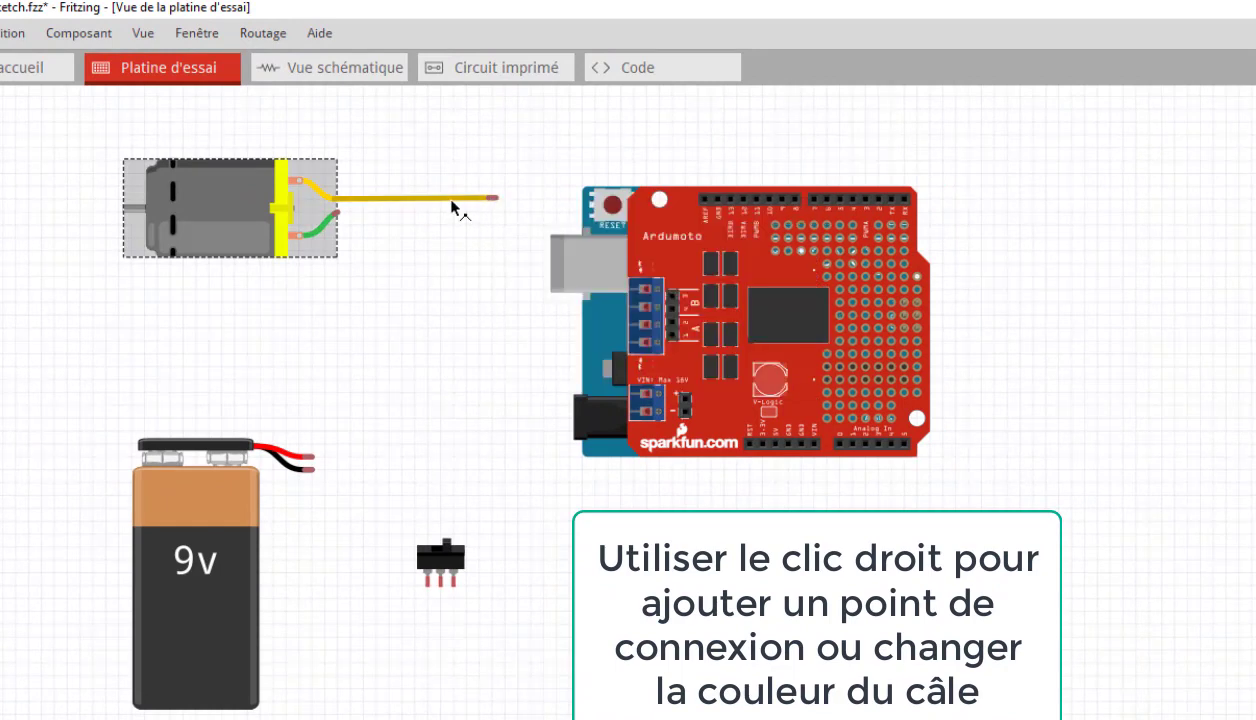
{"action": "right_click", "coordinate": [452, 202]}
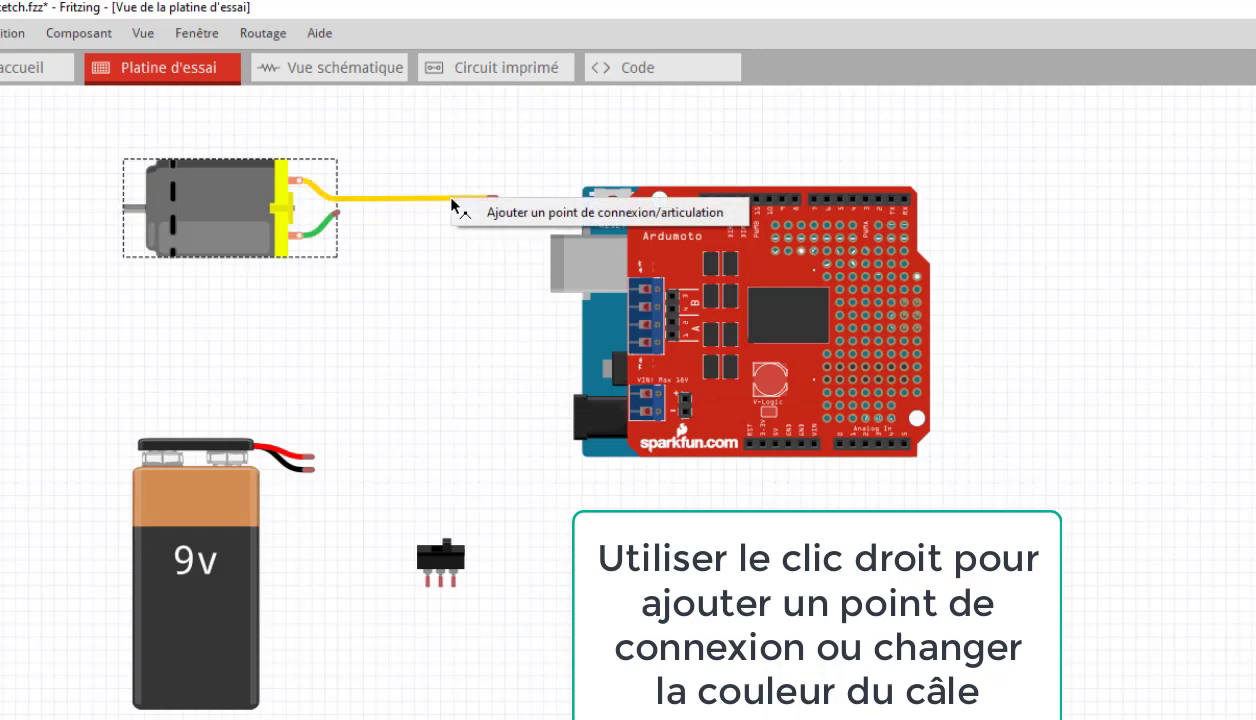
{"action": "left_click", "coordinate": [511, 213]}
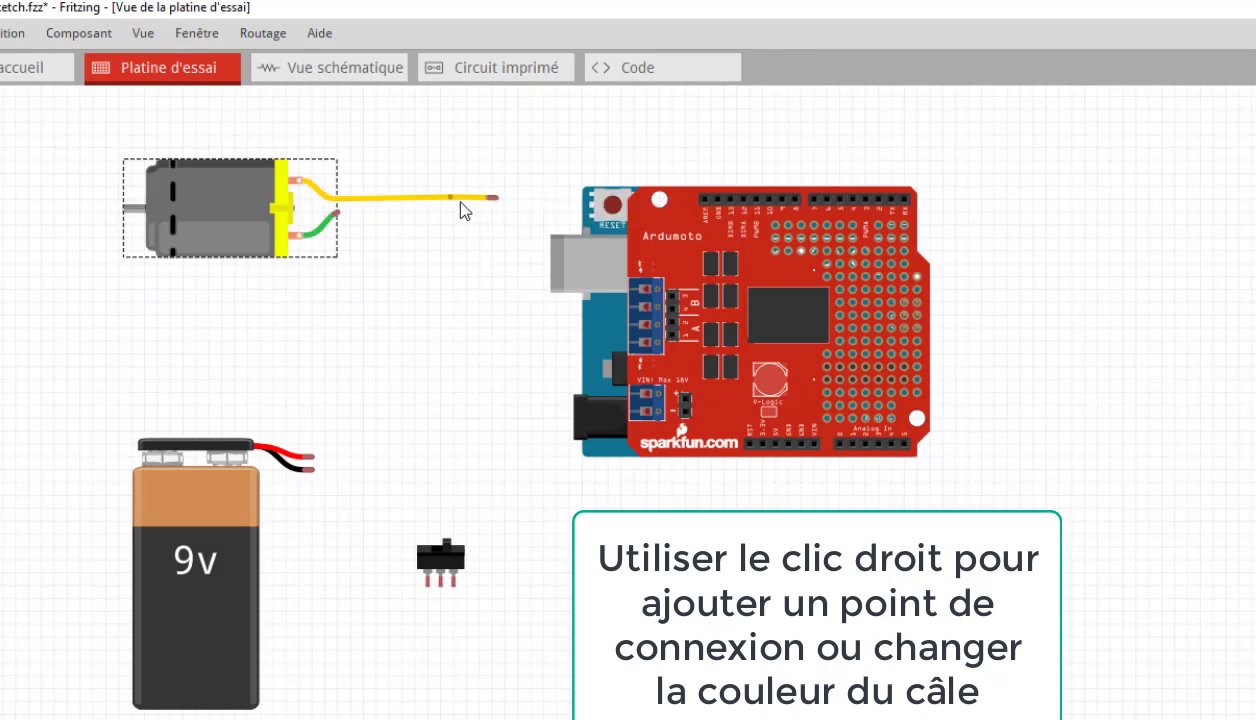
{"action": "left_click_drag", "start_coordinate": [496, 202], "coordinate": [451, 301]}
Step: Add a second bend point to the yellow wire, connect its end to the shield's uppermost screw terminal and square up the lower corner
{"action": "right_click", "coordinate": [450, 300]}
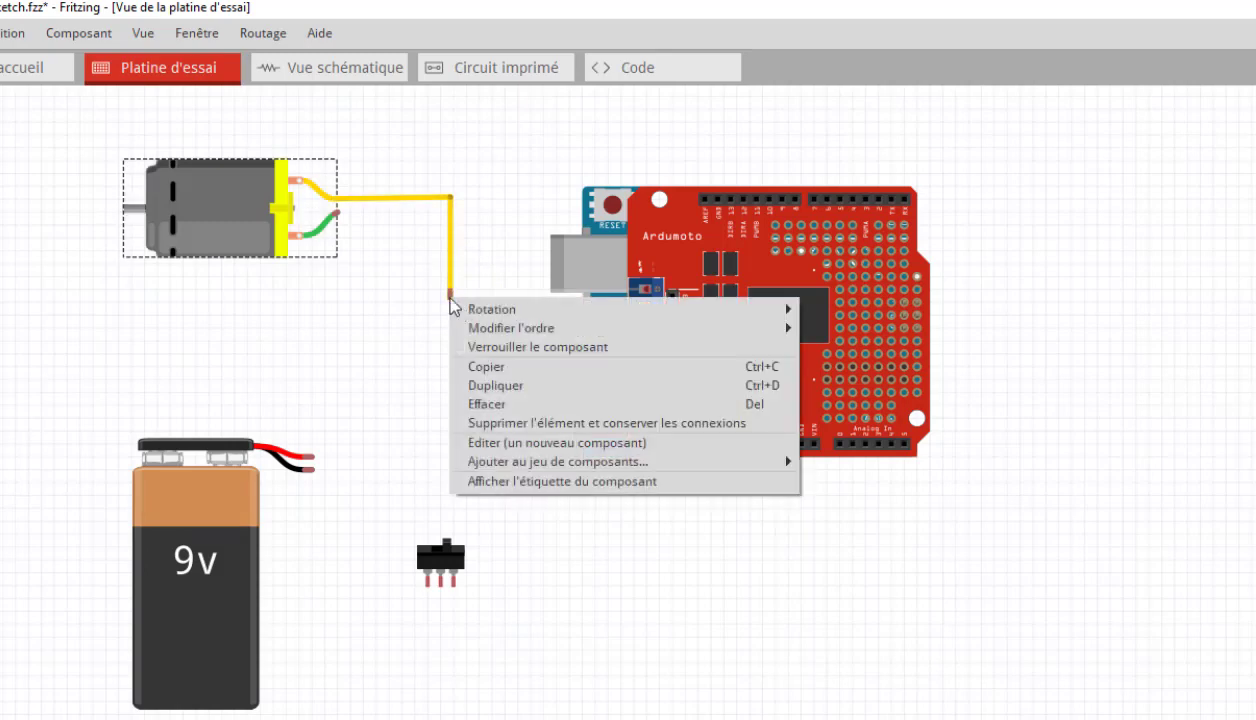
{"action": "left_click", "coordinate": [450, 299]}
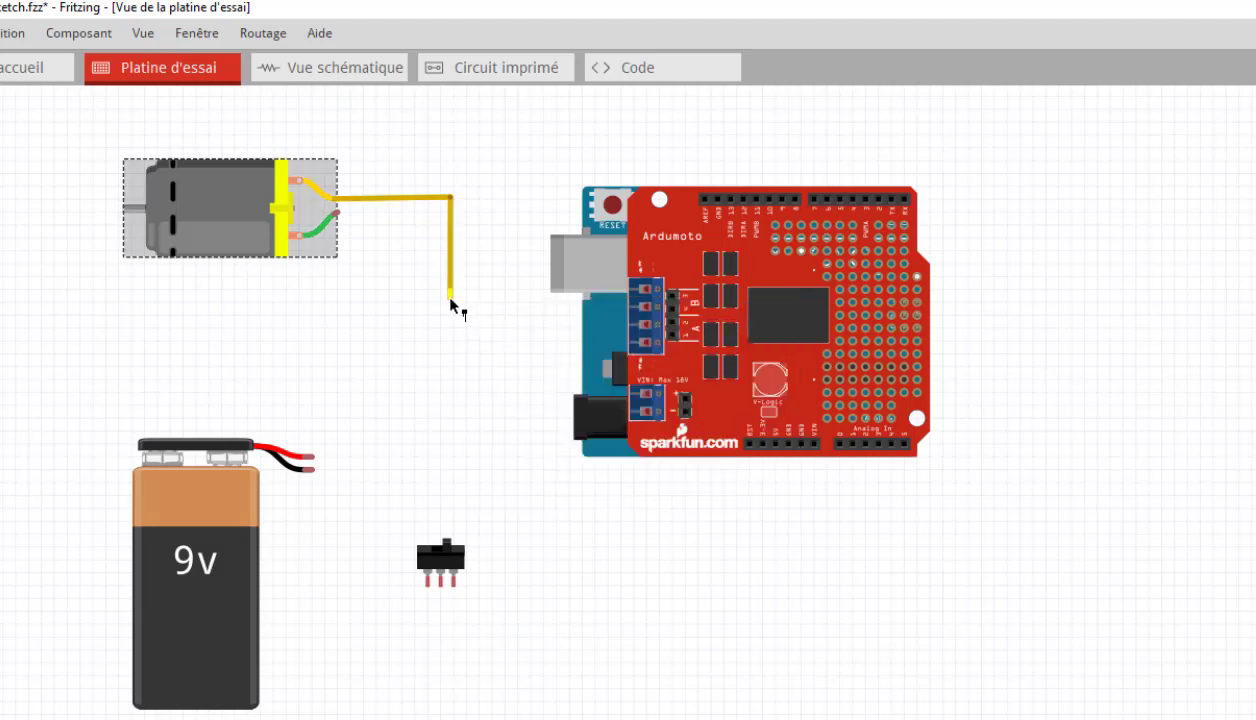
{"action": "right_click", "coordinate": [450, 298]}
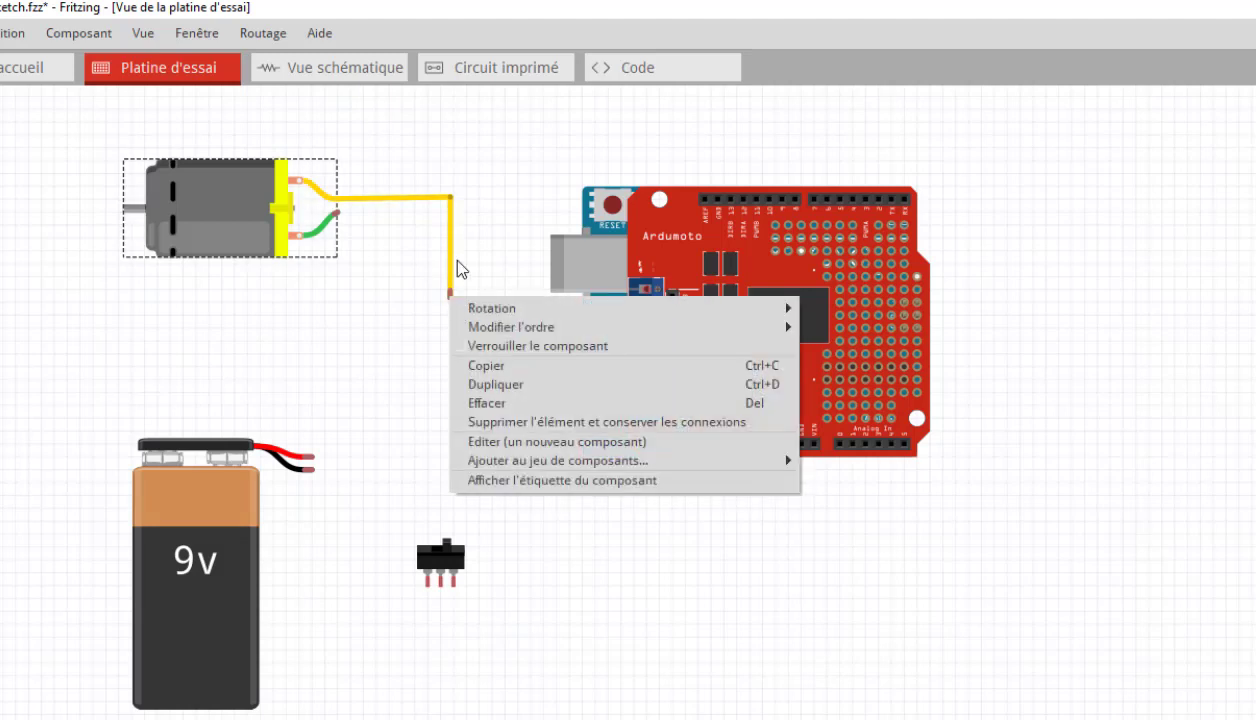
{"action": "left_click", "coordinate": [451, 278]}
{"action": "right_click", "coordinate": [450, 283]}
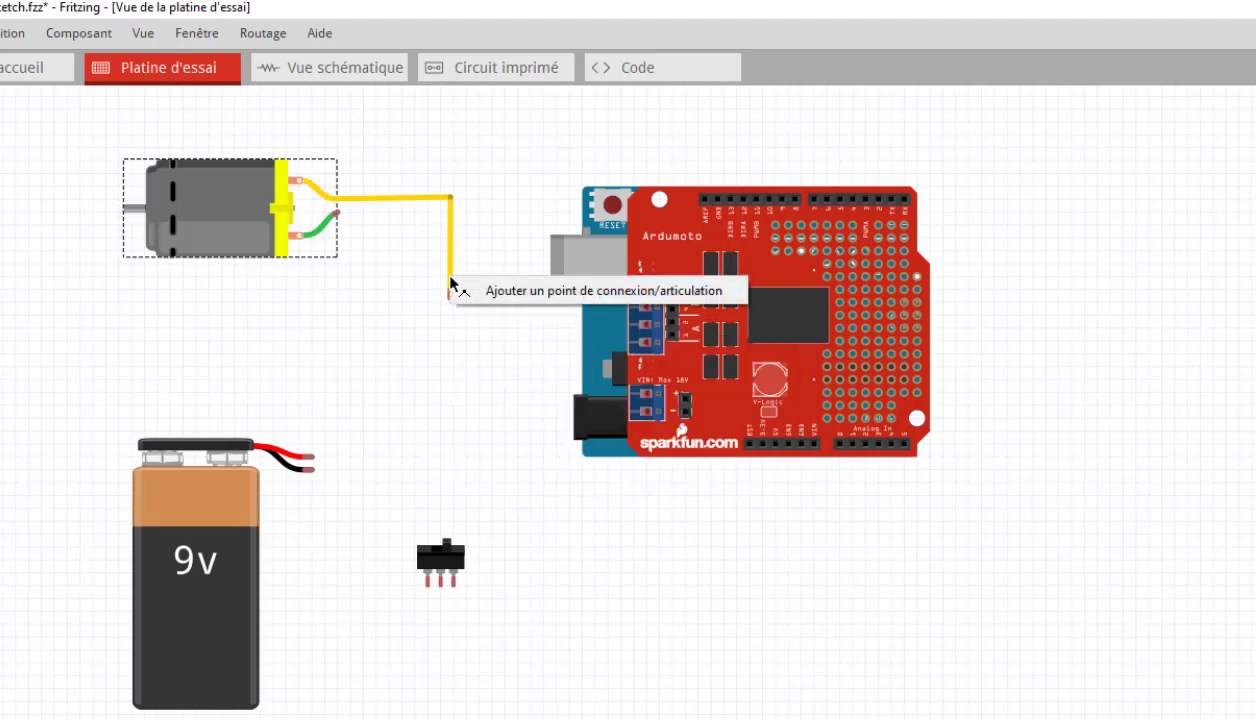
{"action": "left_click", "coordinate": [482, 300]}
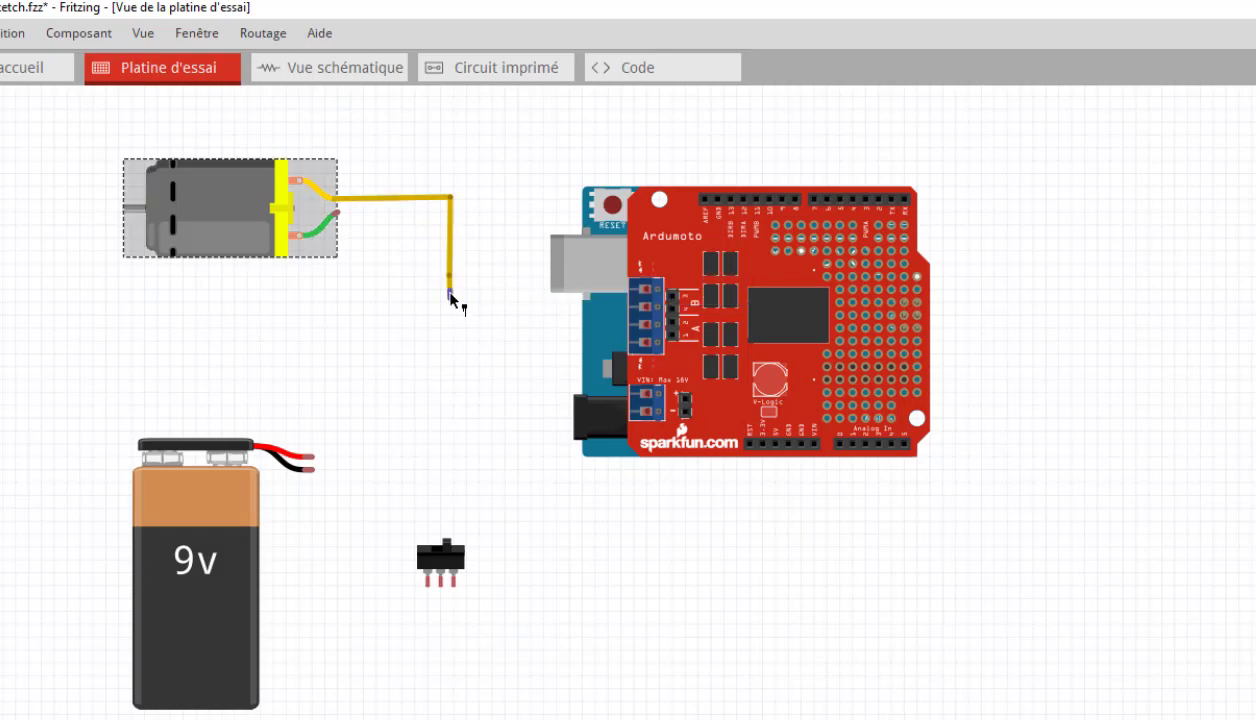
{"action": "left_click_drag", "start_coordinate": [452, 298], "coordinate": [634, 294]}
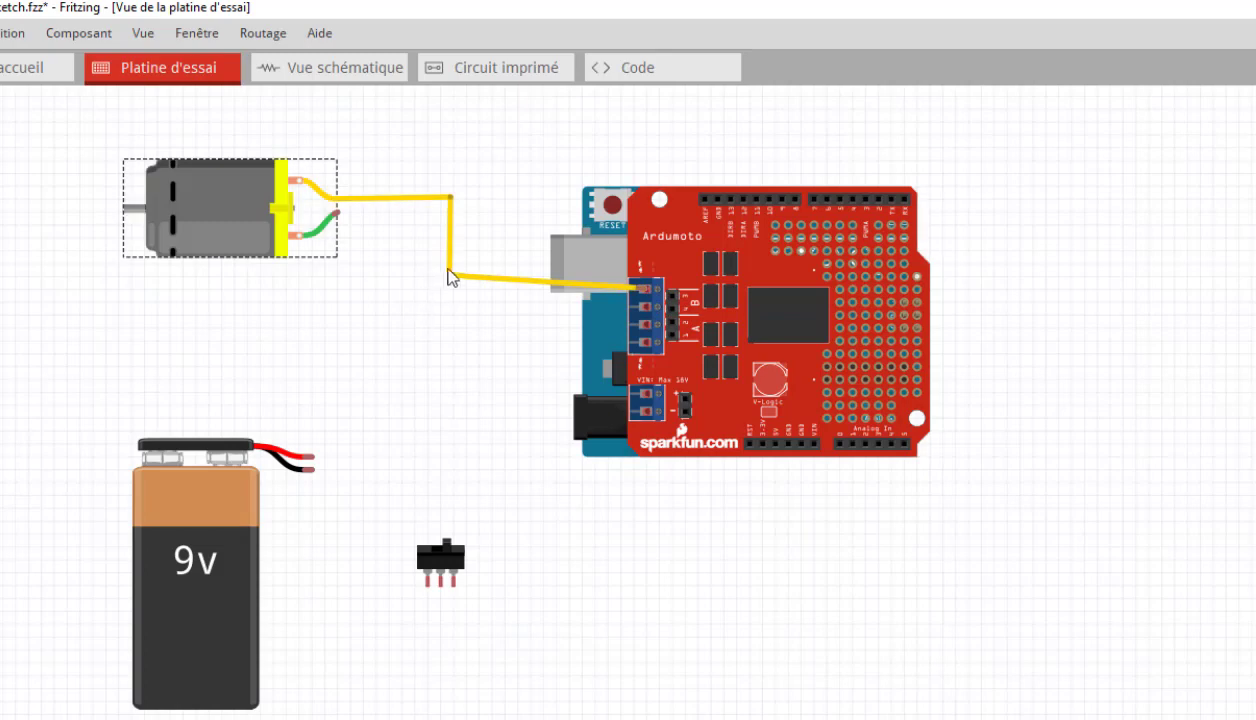
{"action": "mouse_move", "coordinate": [449, 289]}
{"action": "left_mouse_down"}
{"action": "mouse_move", "coordinate": [451, 310]}
{"action": "mouse_move", "coordinate": [449, 291]}
{"action": "left_mouse_up"}
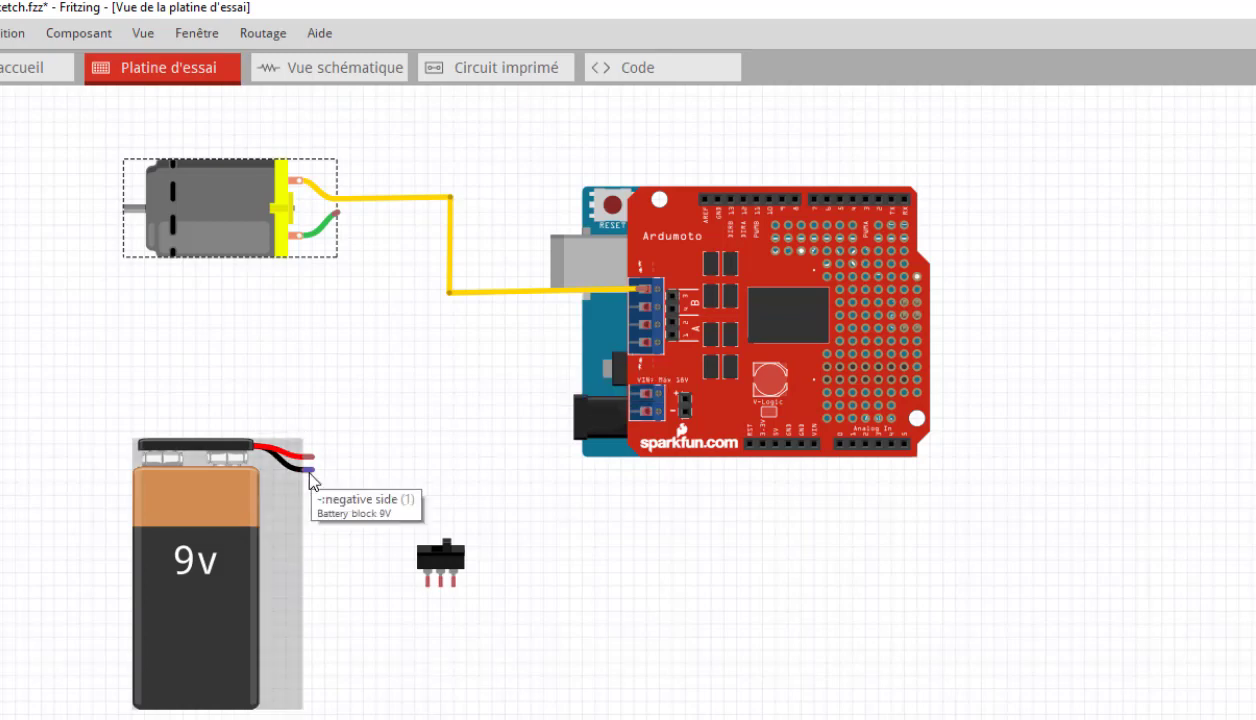
Step: Draw a black wire from the 9V battery's negative lead down toward the slide switch, without a stray bend point
{"action": "left_click_drag", "start_coordinate": [313, 472], "coordinate": [320, 573]}
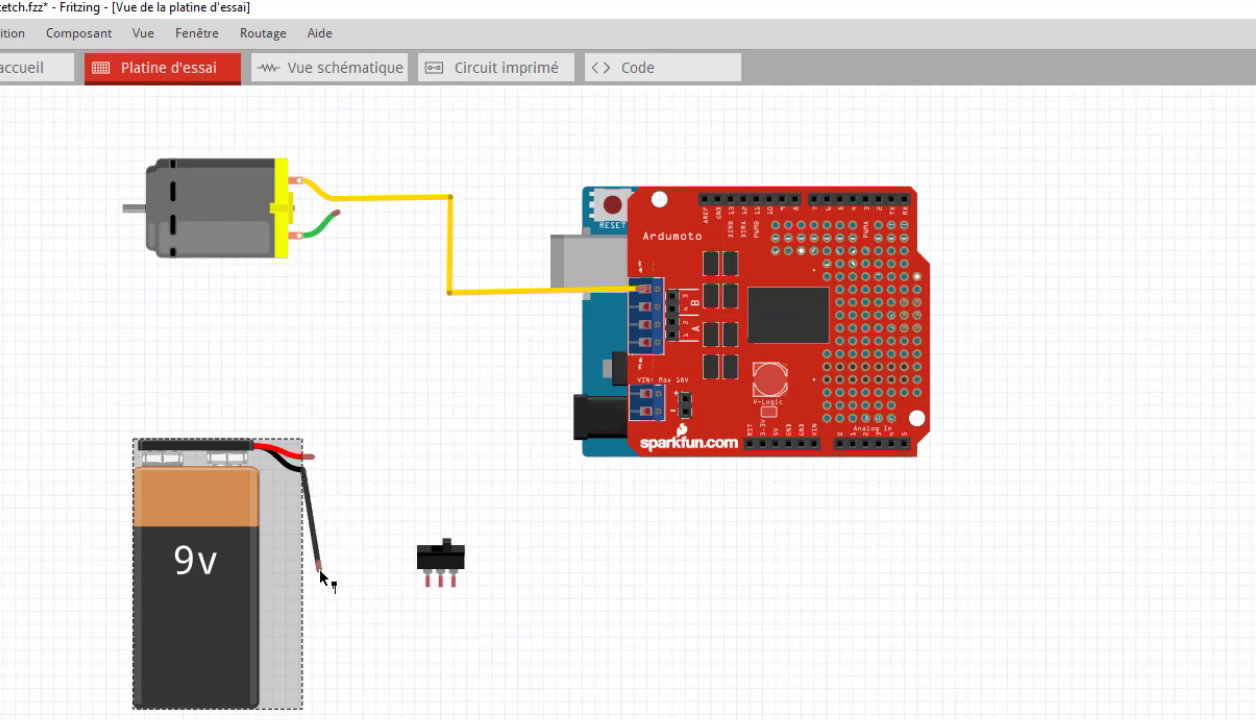
{"action": "right_click", "coordinate": [321, 577]}
{"action": "key", "text": "Escape"}
{"action": "right_click", "coordinate": [321, 574]}
{"action": "key", "text": "Escape"}
{"action": "right_click", "coordinate": [318, 556]}
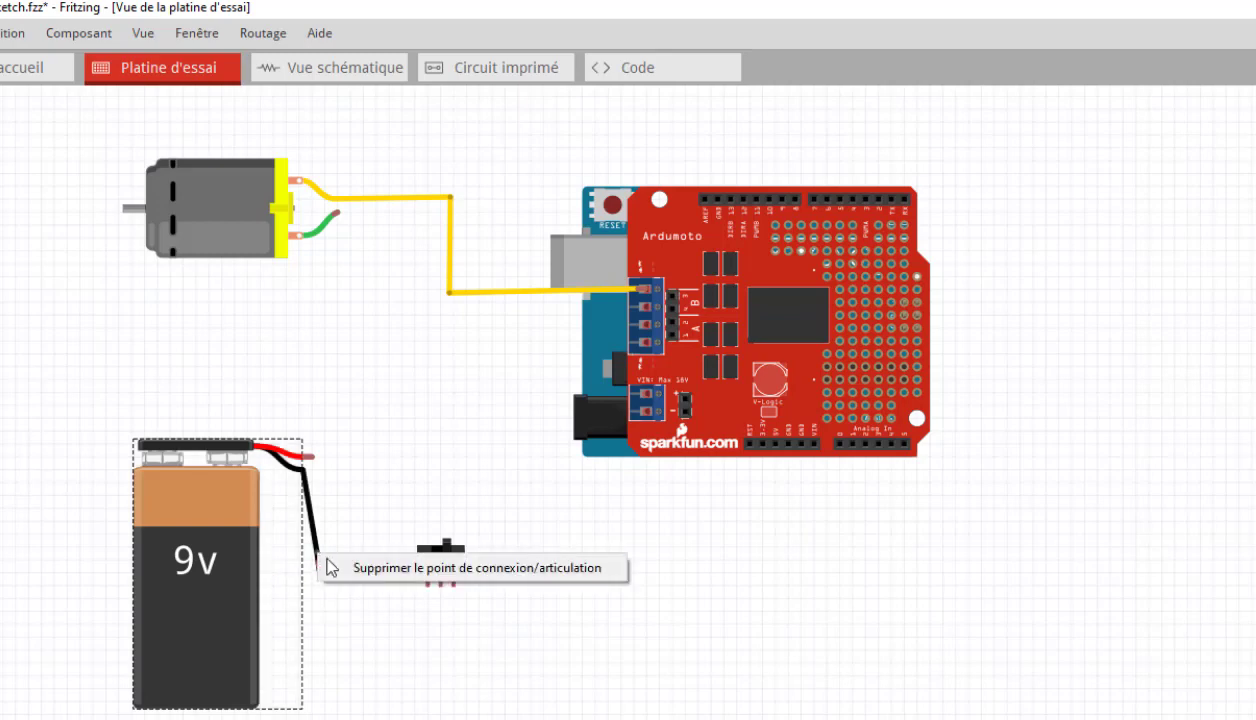
{"action": "left_click", "coordinate": [341, 583]}
{"action": "mouse_move", "coordinate": [320, 570]}
{"action": "left_mouse_down"}
{"action": "mouse_move", "coordinate": [355, 580]}
{"action": "mouse_move", "coordinate": [358, 595]}
{"action": "mouse_move", "coordinate": [331, 547]}
{"action": "left_mouse_up"}
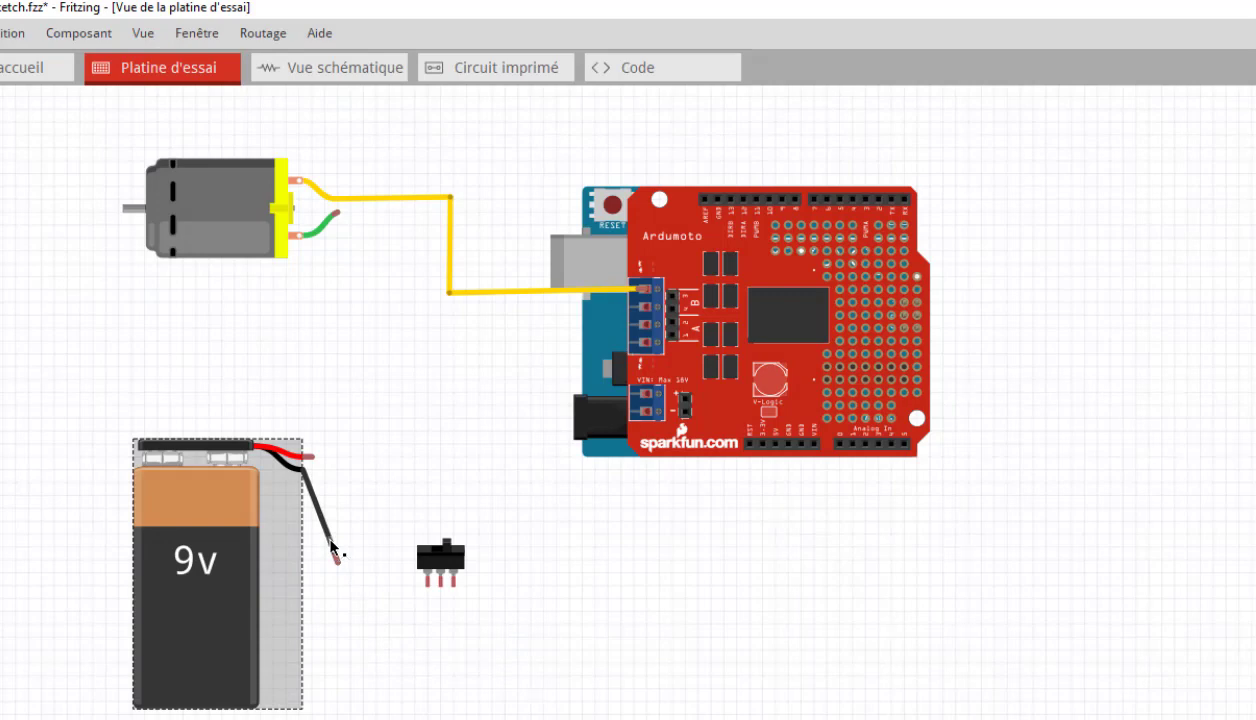
{"action": "right_click", "coordinate": [333, 547]}
{"action": "left_click", "coordinate": [356, 555]}
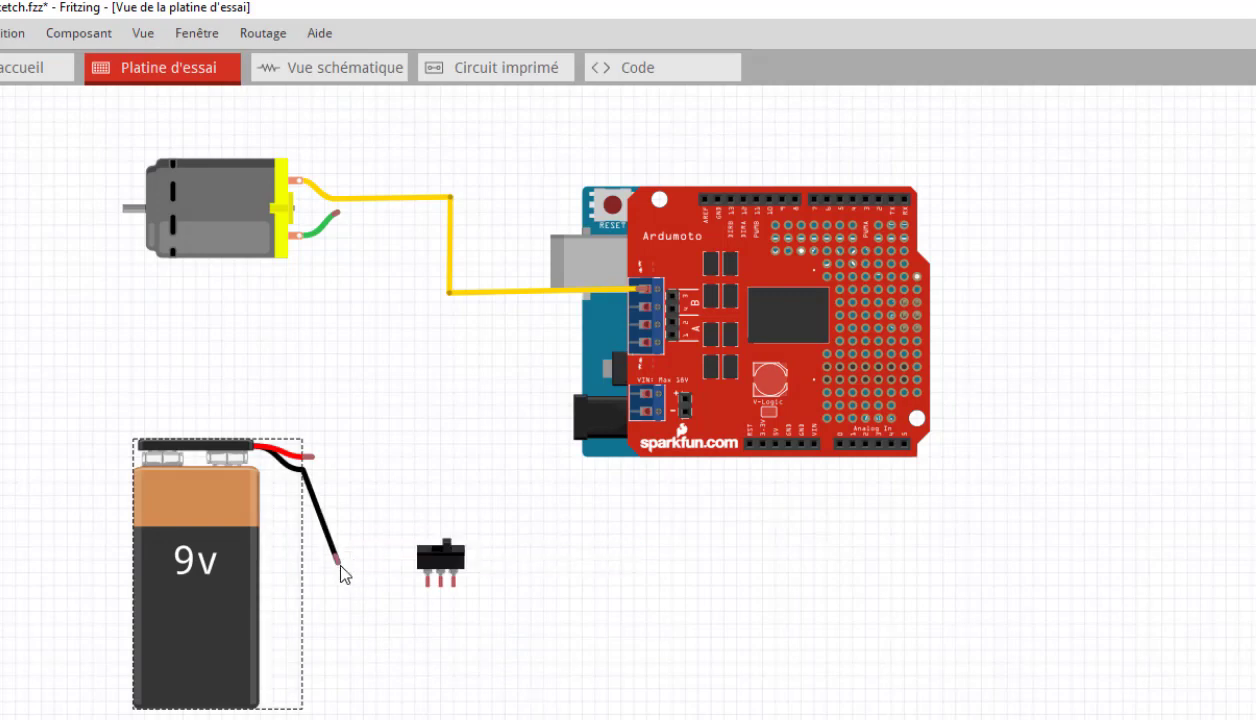
{"action": "left_click_drag", "start_coordinate": [339, 564], "coordinate": [342, 579]}
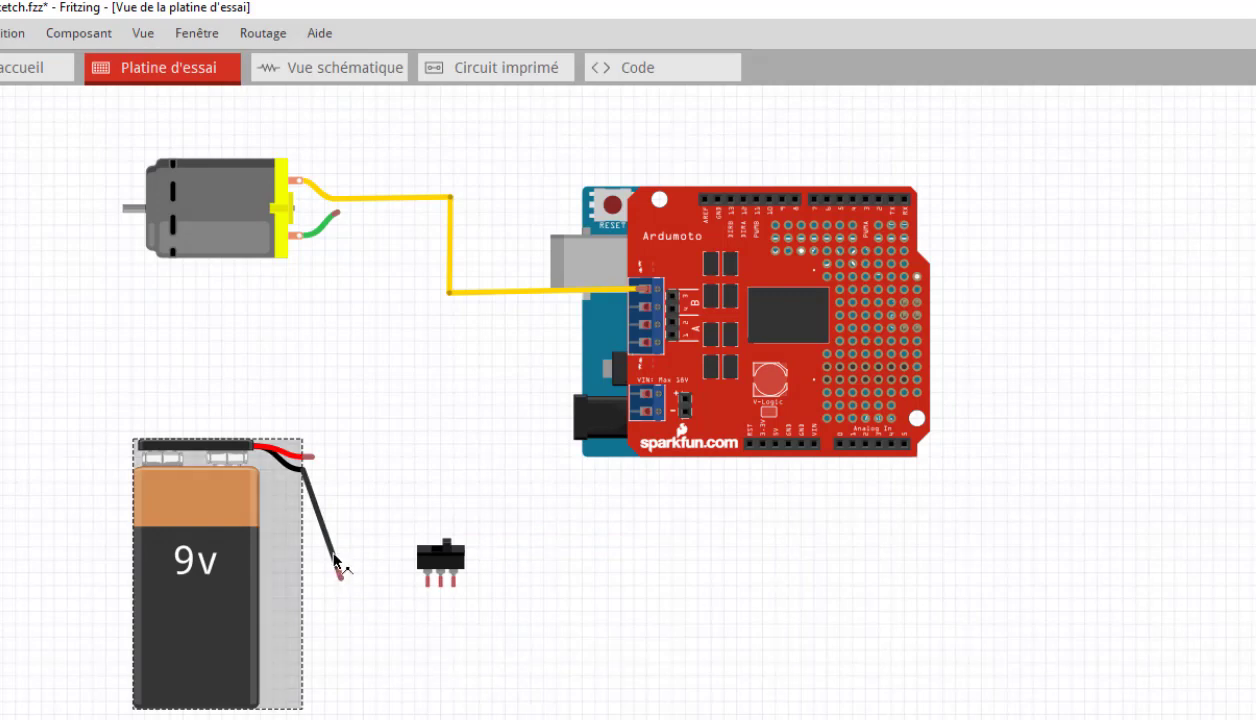
Step: Add a bend point to the black battery wire, connect its end to the switch's left pin and level the last segment
{"action": "right_click", "coordinate": [335, 560]}
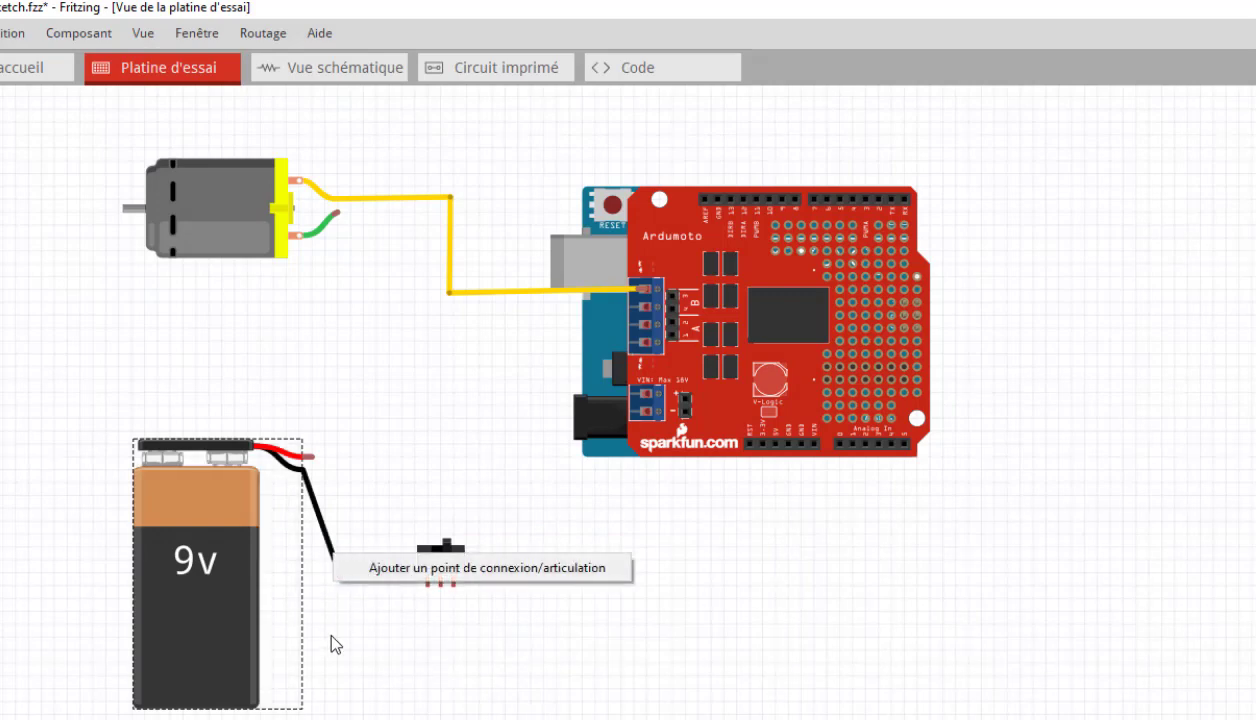
{"action": "left_click", "coordinate": [376, 562]}
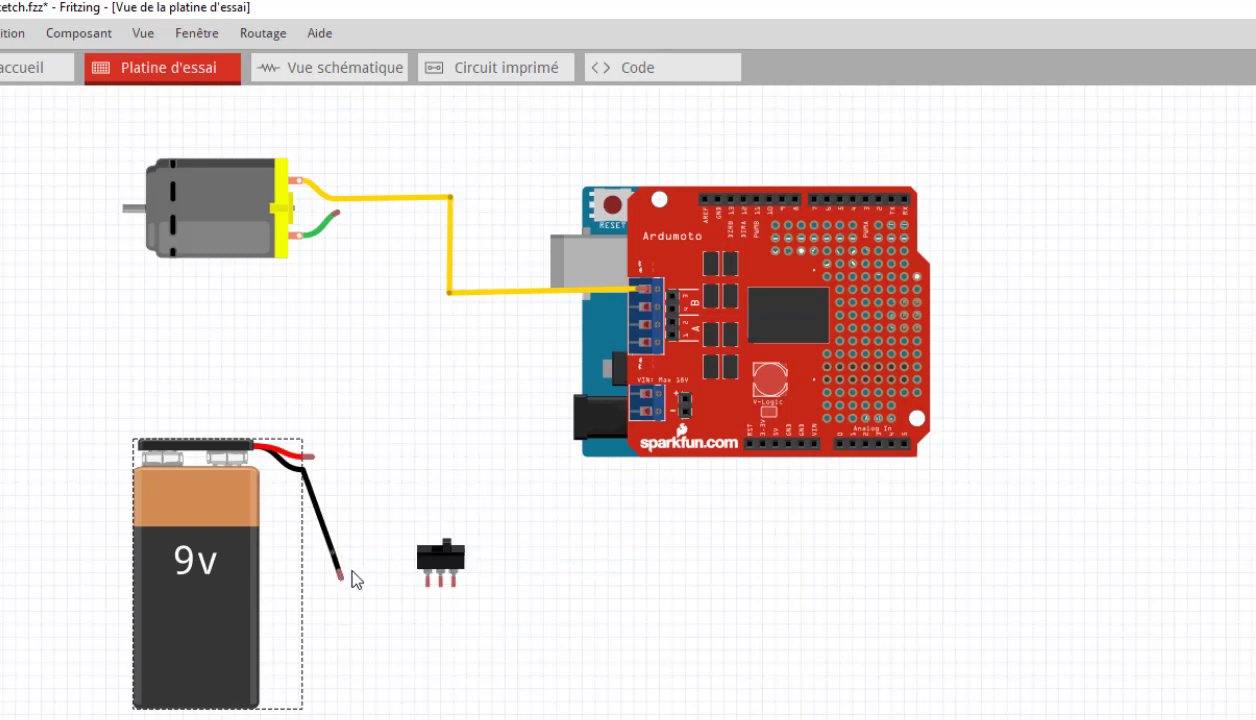
{"action": "left_click_drag", "start_coordinate": [341, 576], "coordinate": [426, 585]}
{"action": "left_click", "coordinate": [331, 574]}
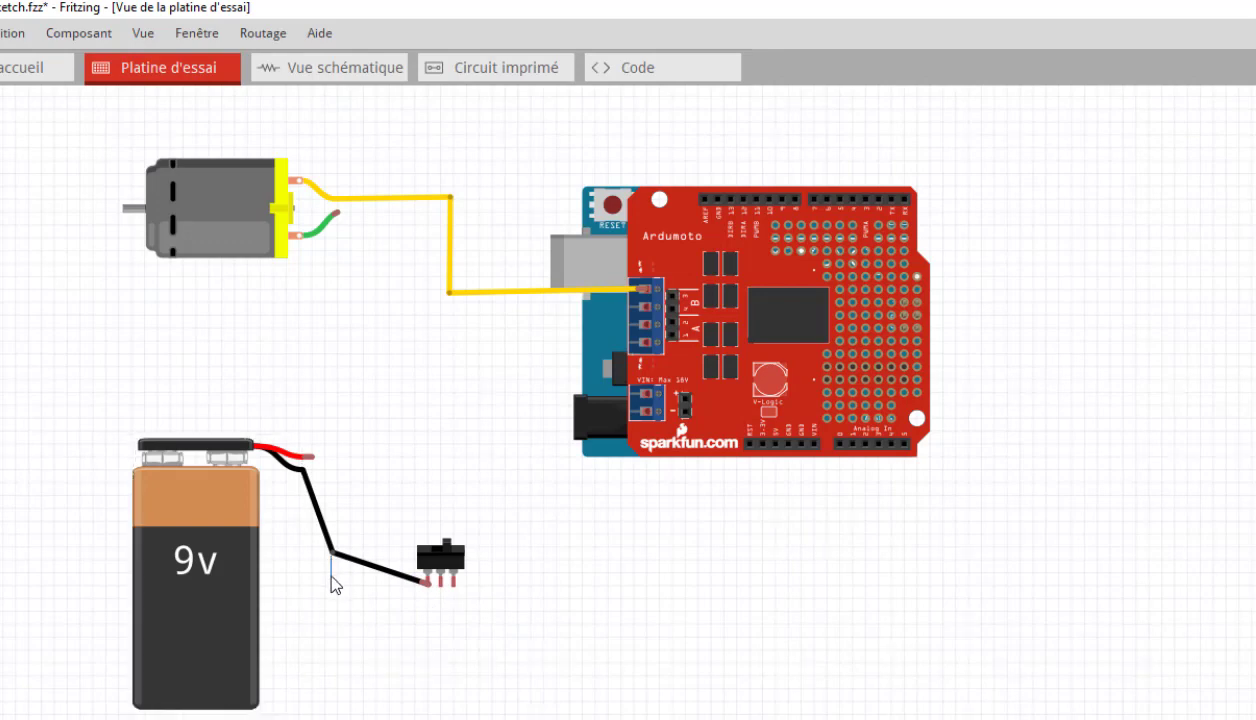
{"action": "left_click_drag", "start_coordinate": [332, 554], "coordinate": [333, 591]}
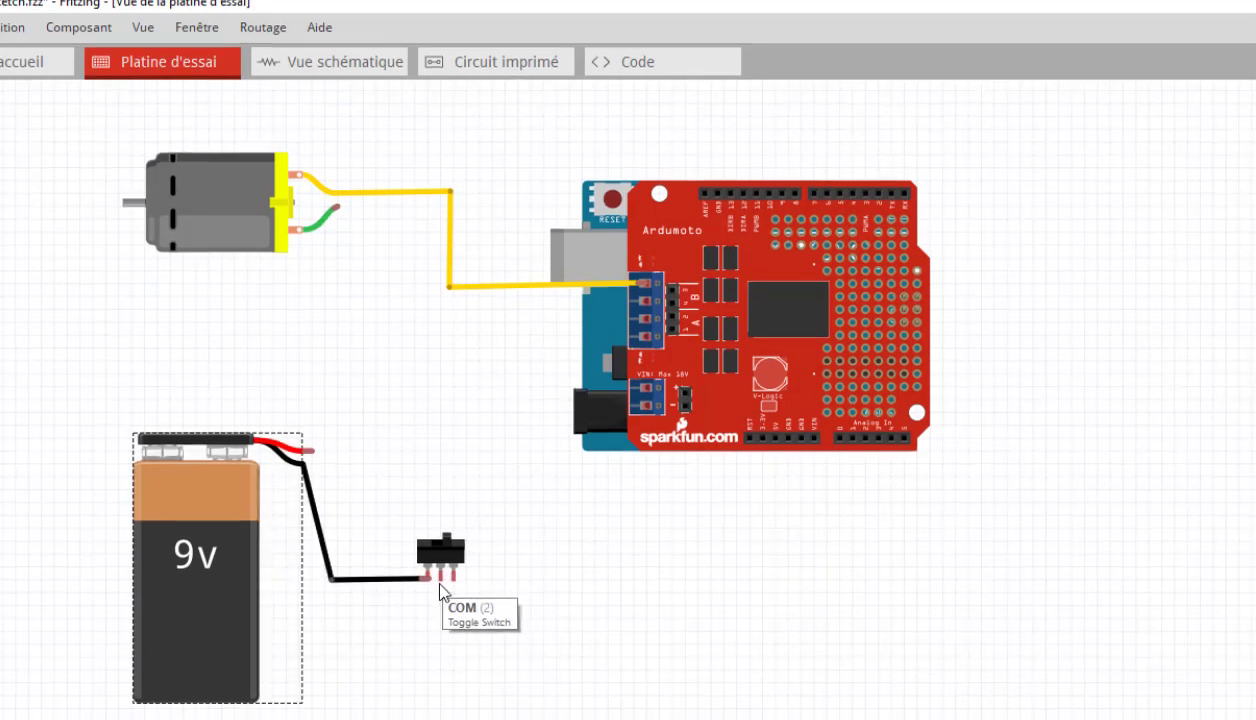
Step: Draw a wire straight down from the slide switch's COM pin and set its colour to black (noir)
{"action": "left_click_drag", "start_coordinate": [440, 586], "coordinate": [443, 637]}
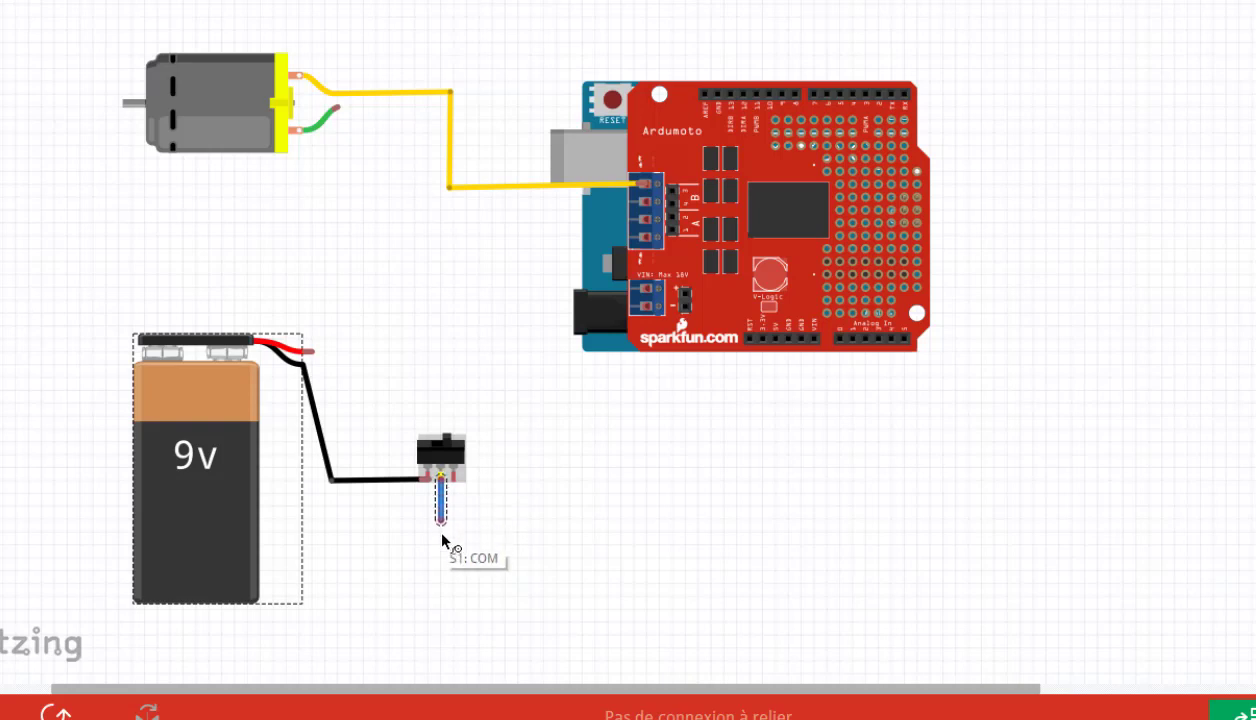
{"action": "left_click_drag", "start_coordinate": [443, 540], "coordinate": [447, 562]}
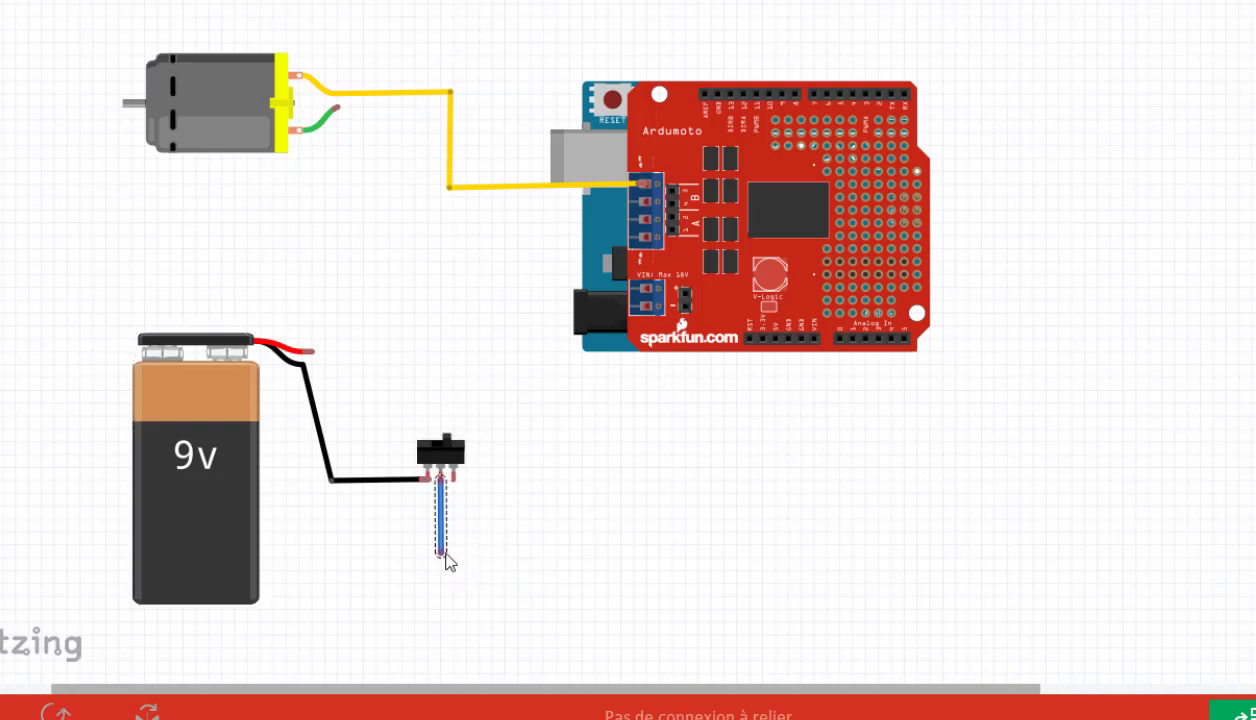
{"action": "right_click", "coordinate": [445, 554]}
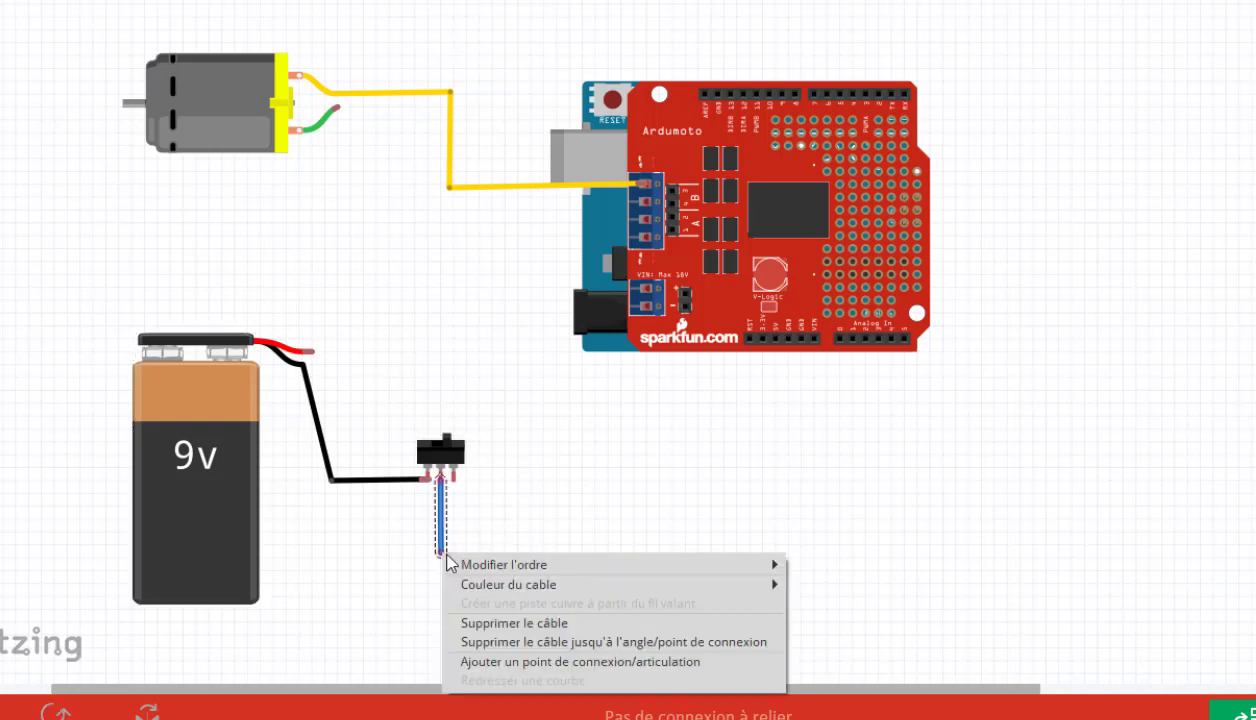
{"action": "mouse_move", "coordinate": [575, 586]}
{"action": "mouse_move", "coordinate": [735, 585]}
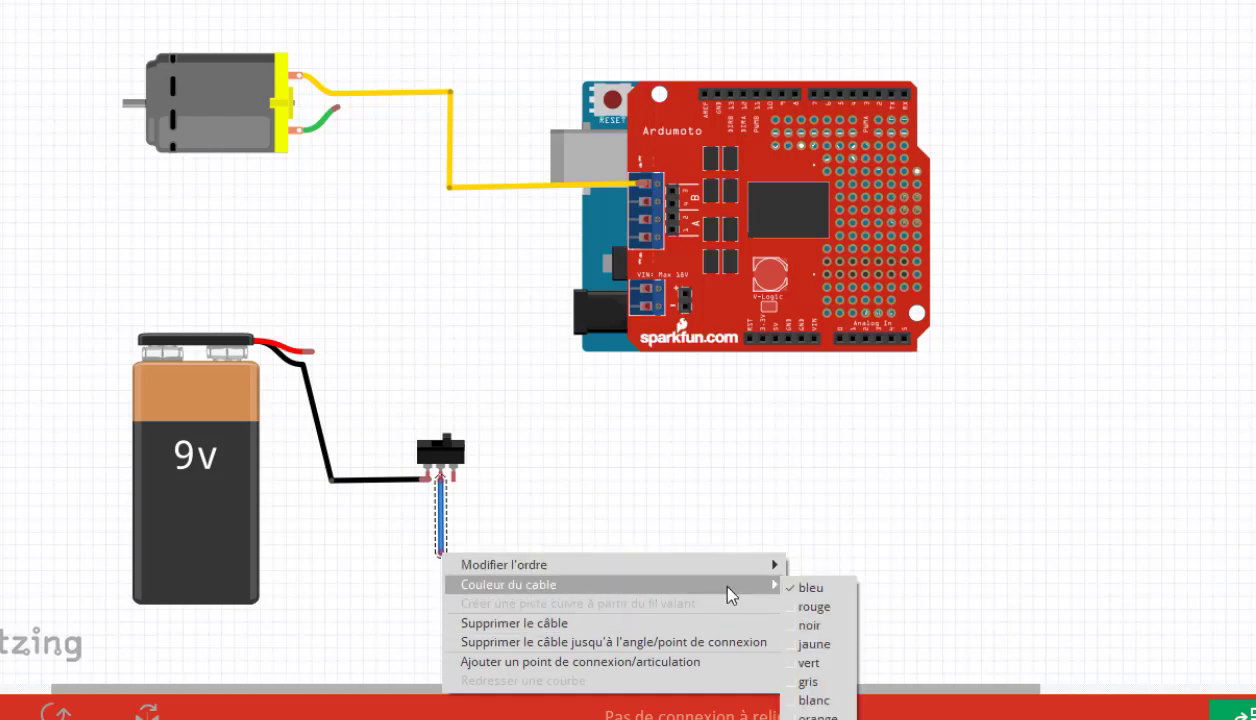
{"action": "left_click", "coordinate": [818, 626]}
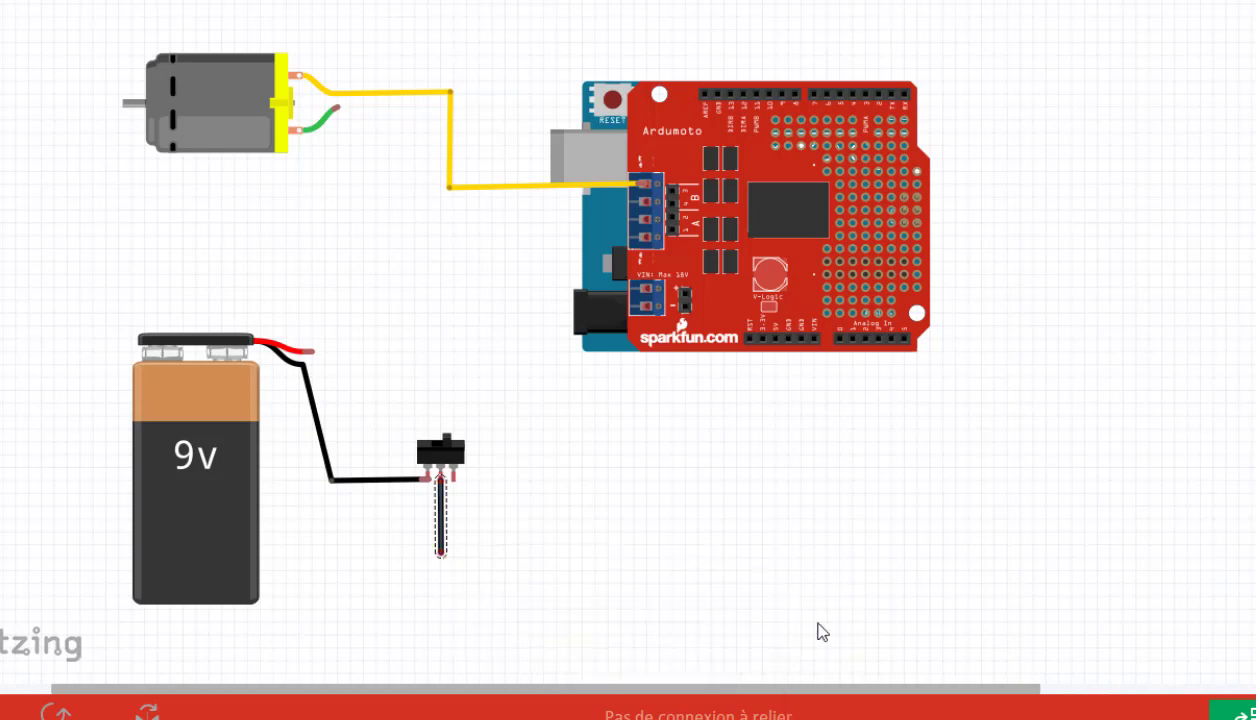
Step: Try to add a bend point at the lower end of the switch's black COM wire and extend the wire sideways
{"action": "right_click", "coordinate": [441, 556]}
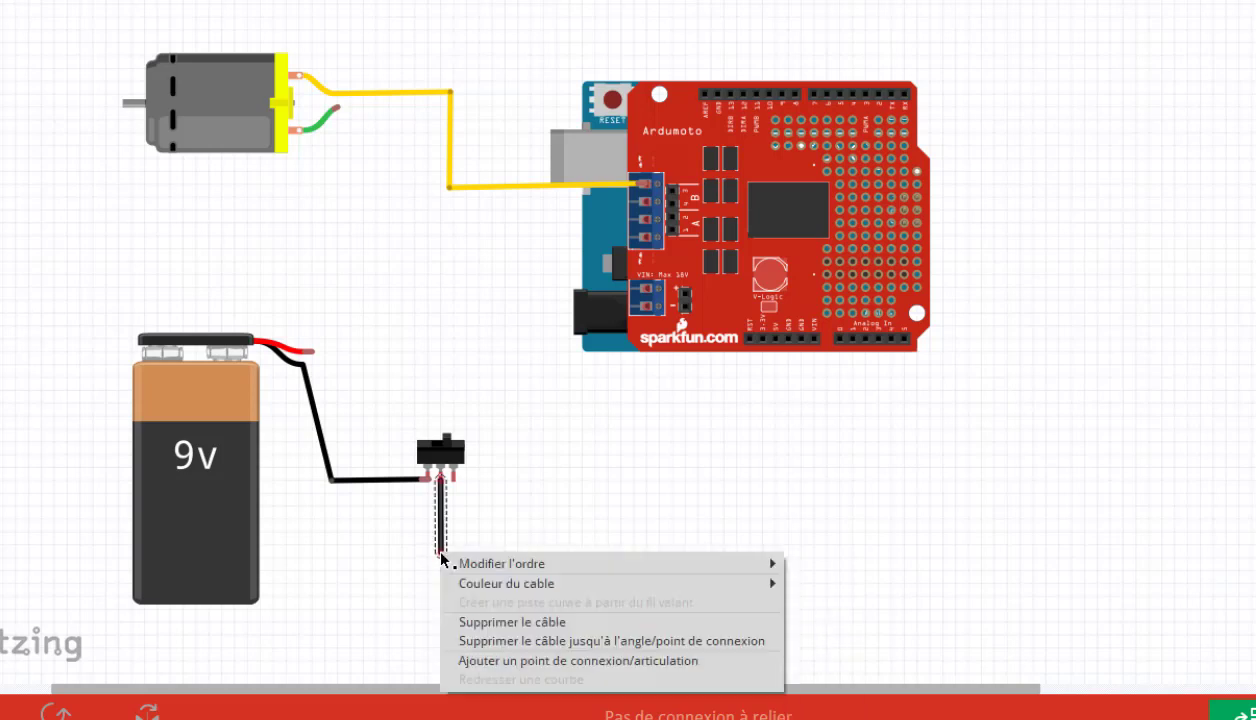
{"action": "left_click", "coordinate": [484, 665]}
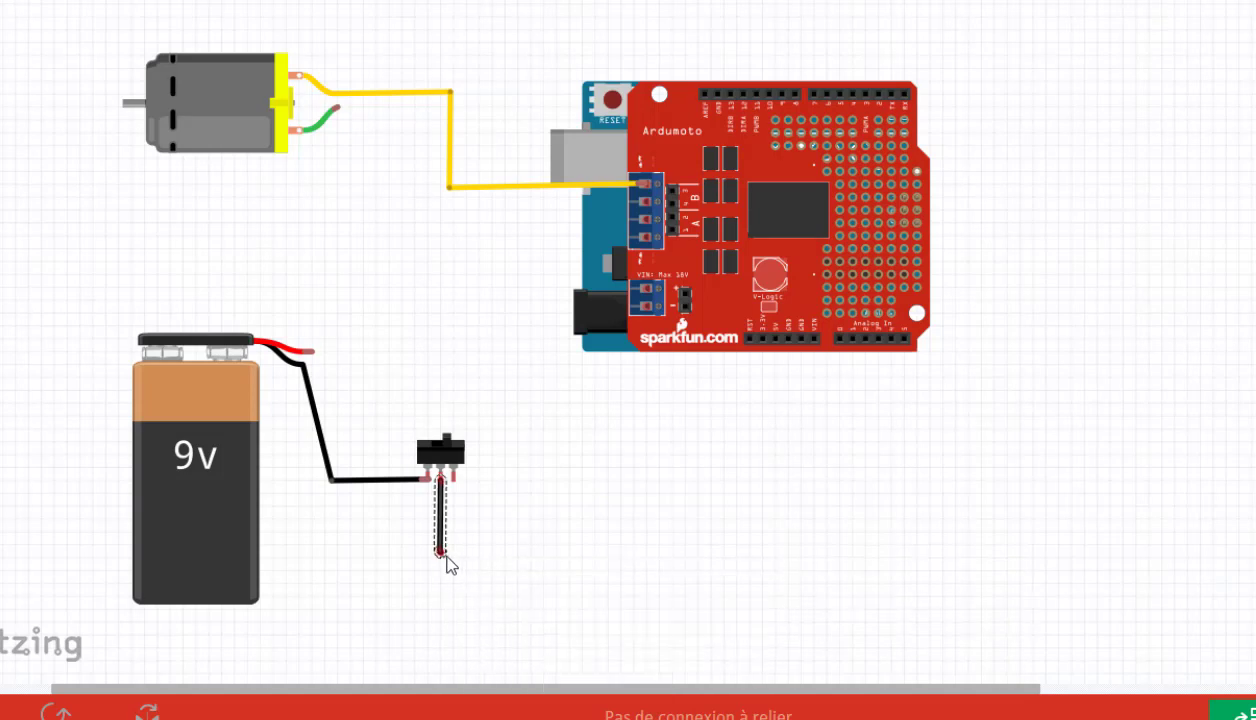
{"action": "left_click_drag", "start_coordinate": [447, 556], "coordinate": [512, 571]}
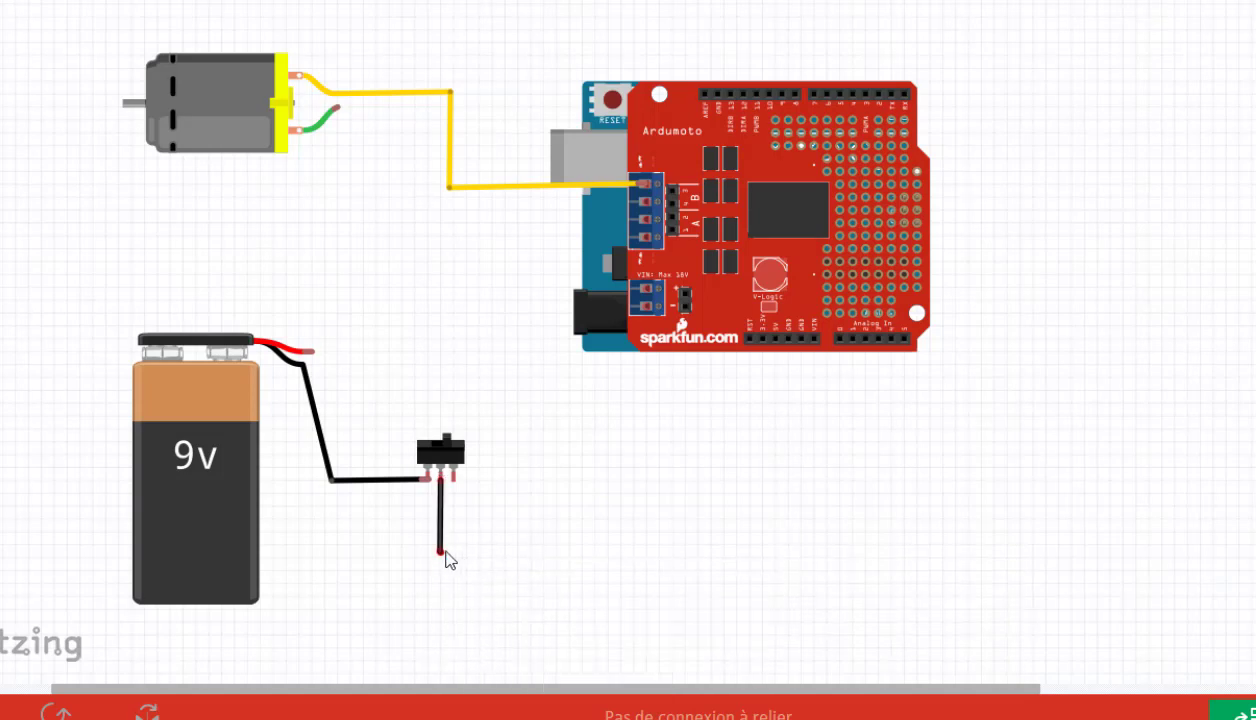